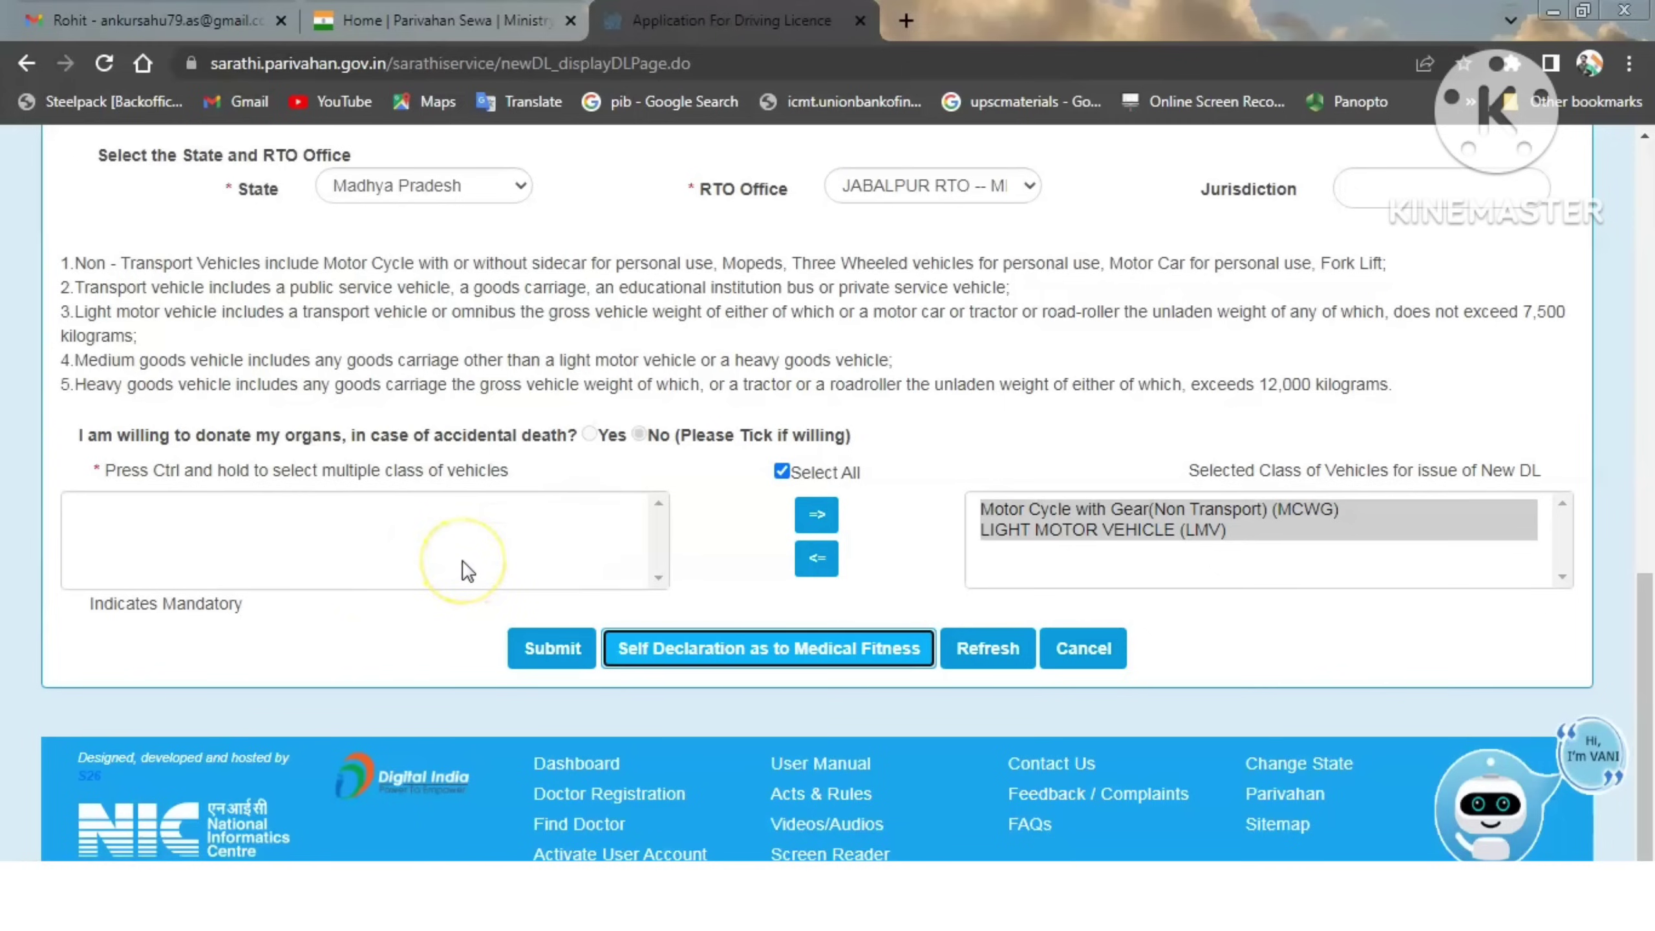
Submit the new driving licence application and confirm saving the data with the address for the smart card
click(551, 652)
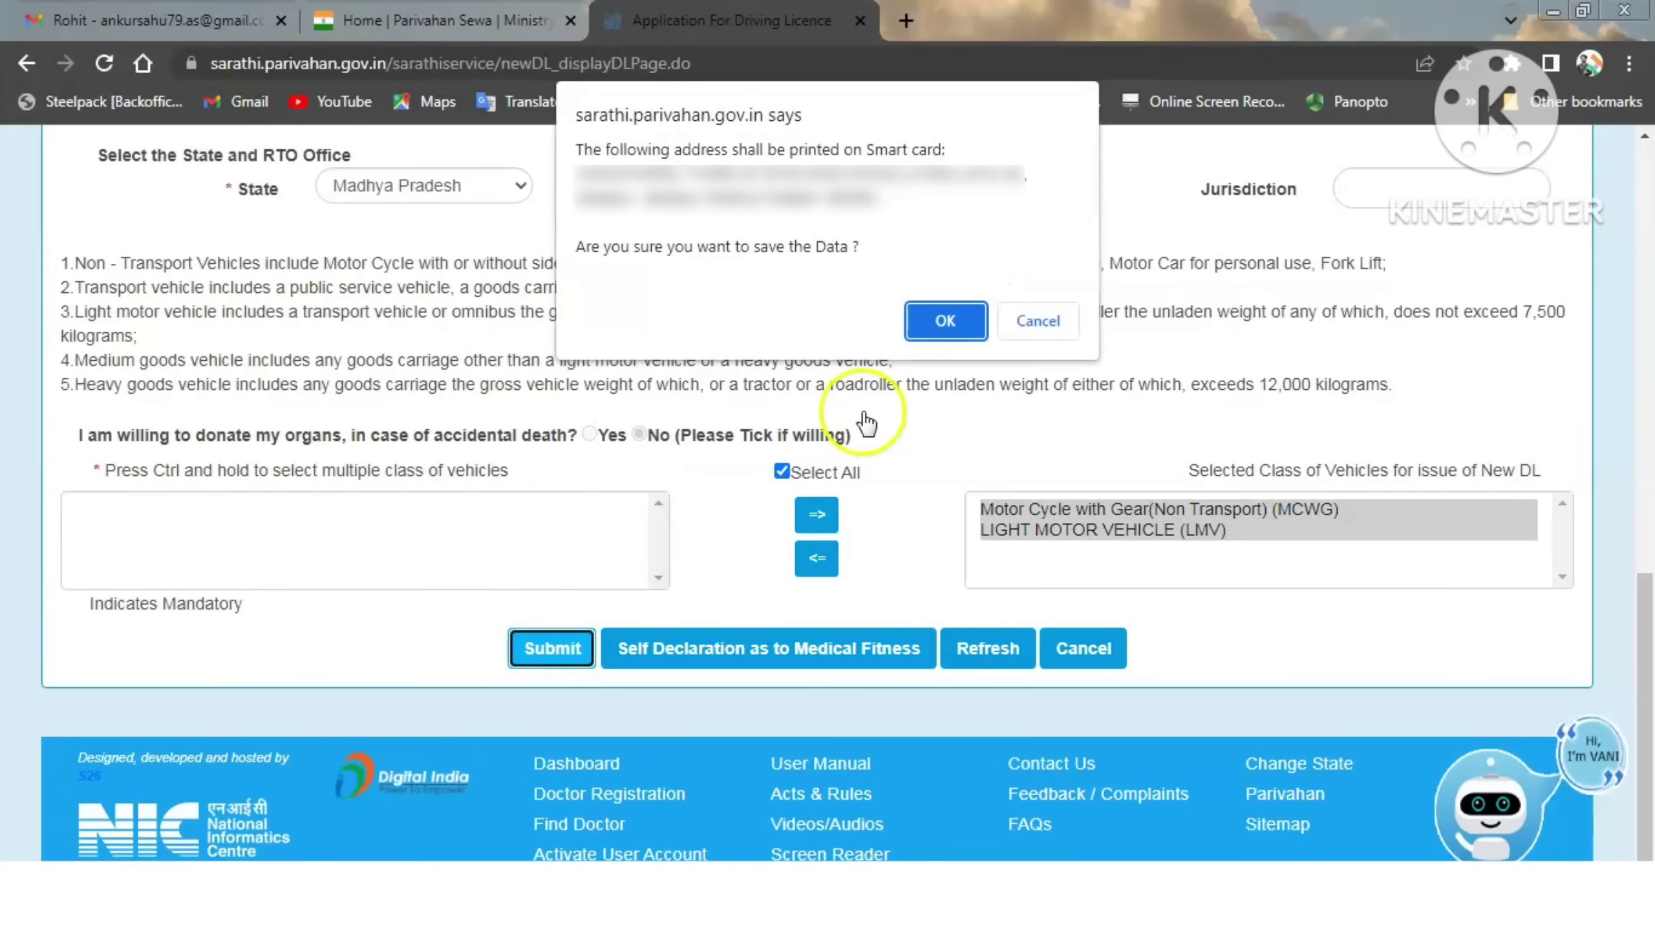
click(945, 321)
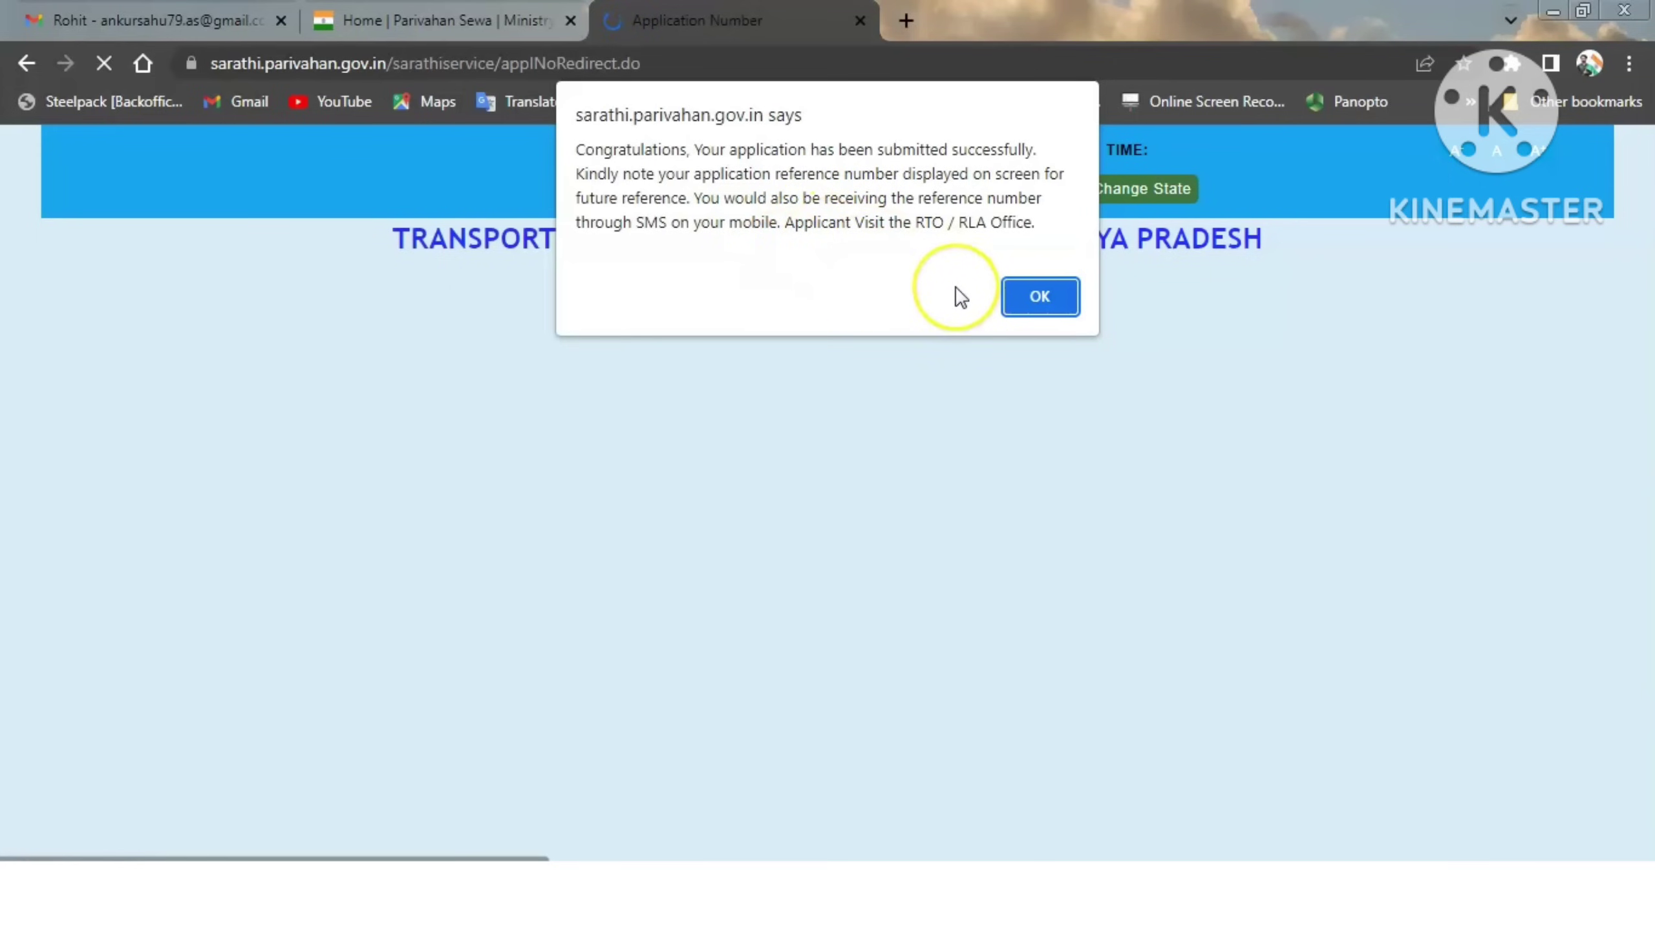
click(1039, 298)
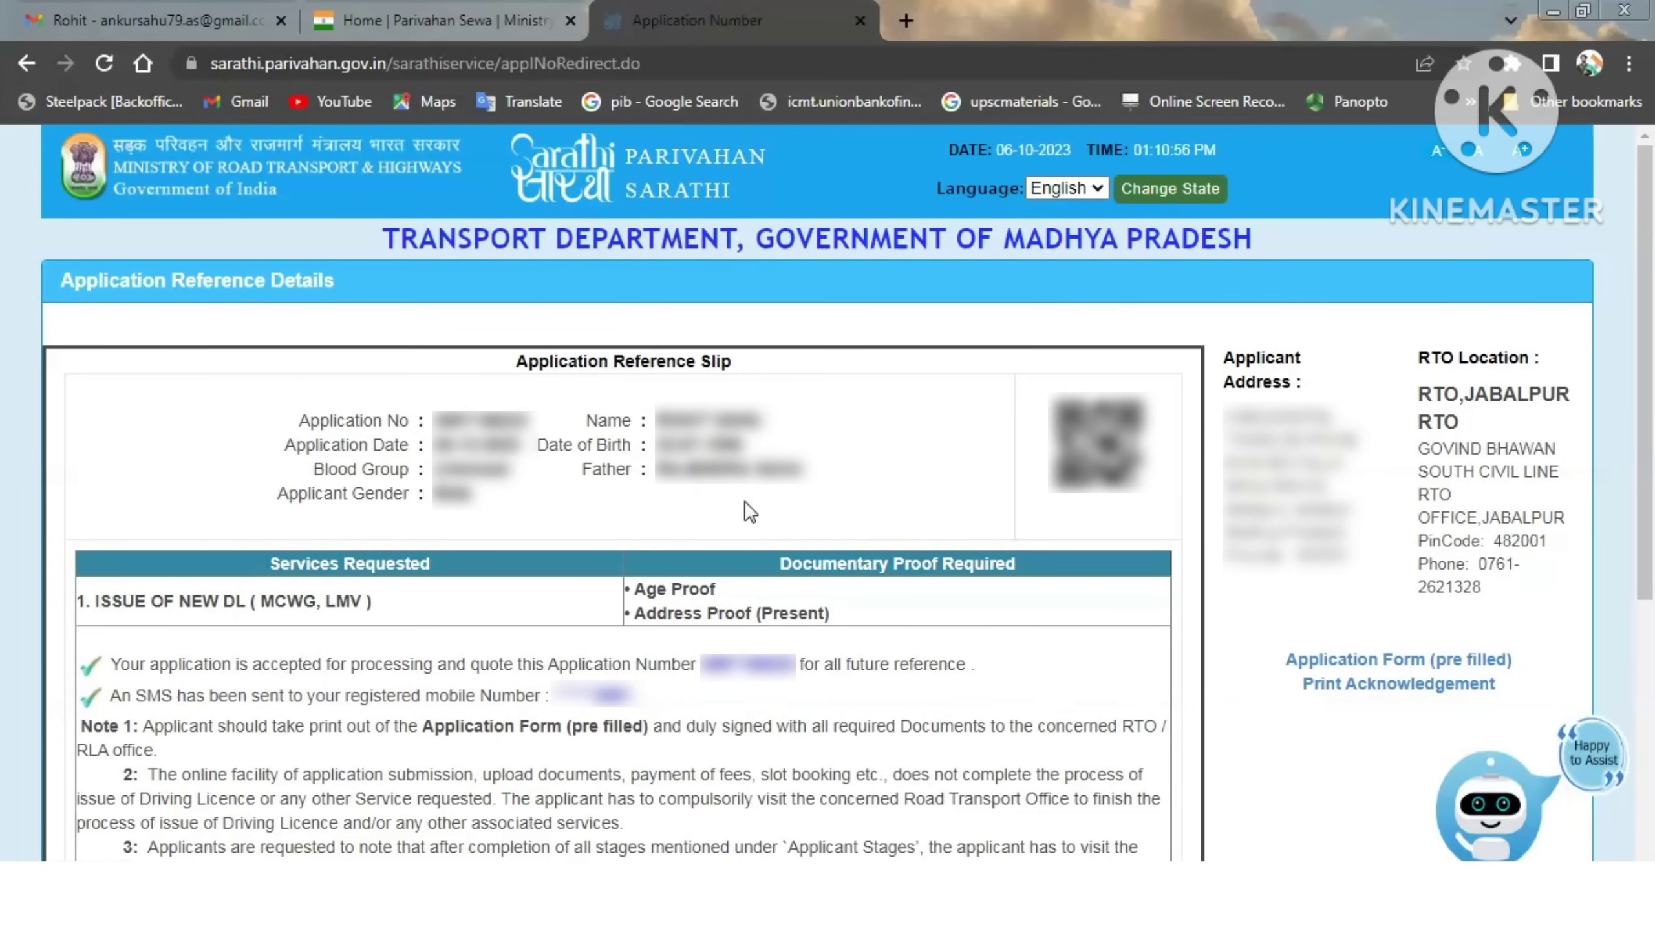
Review the application reference slip and continue to the application status form
mouse_move(1261, 633)
mouse_down()
mouse_move(1268, 699)
mouse_move(1499, 630)
mouse_move(1261, 631)
mouse_up()
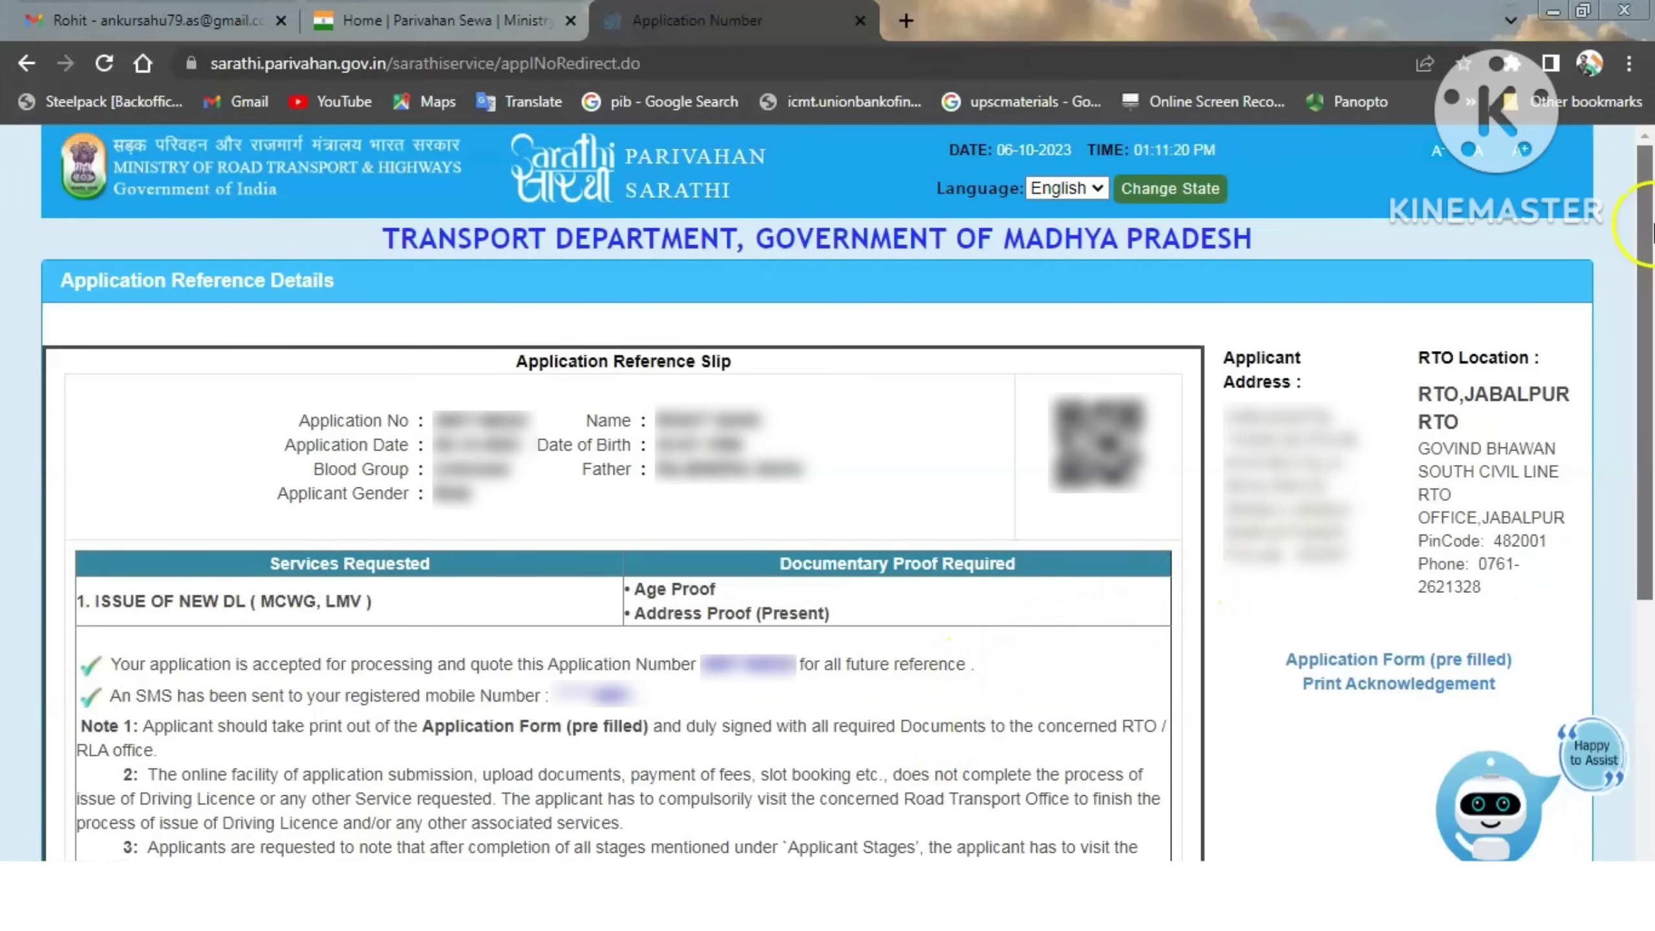
drag(1645, 183, 1649, 642)
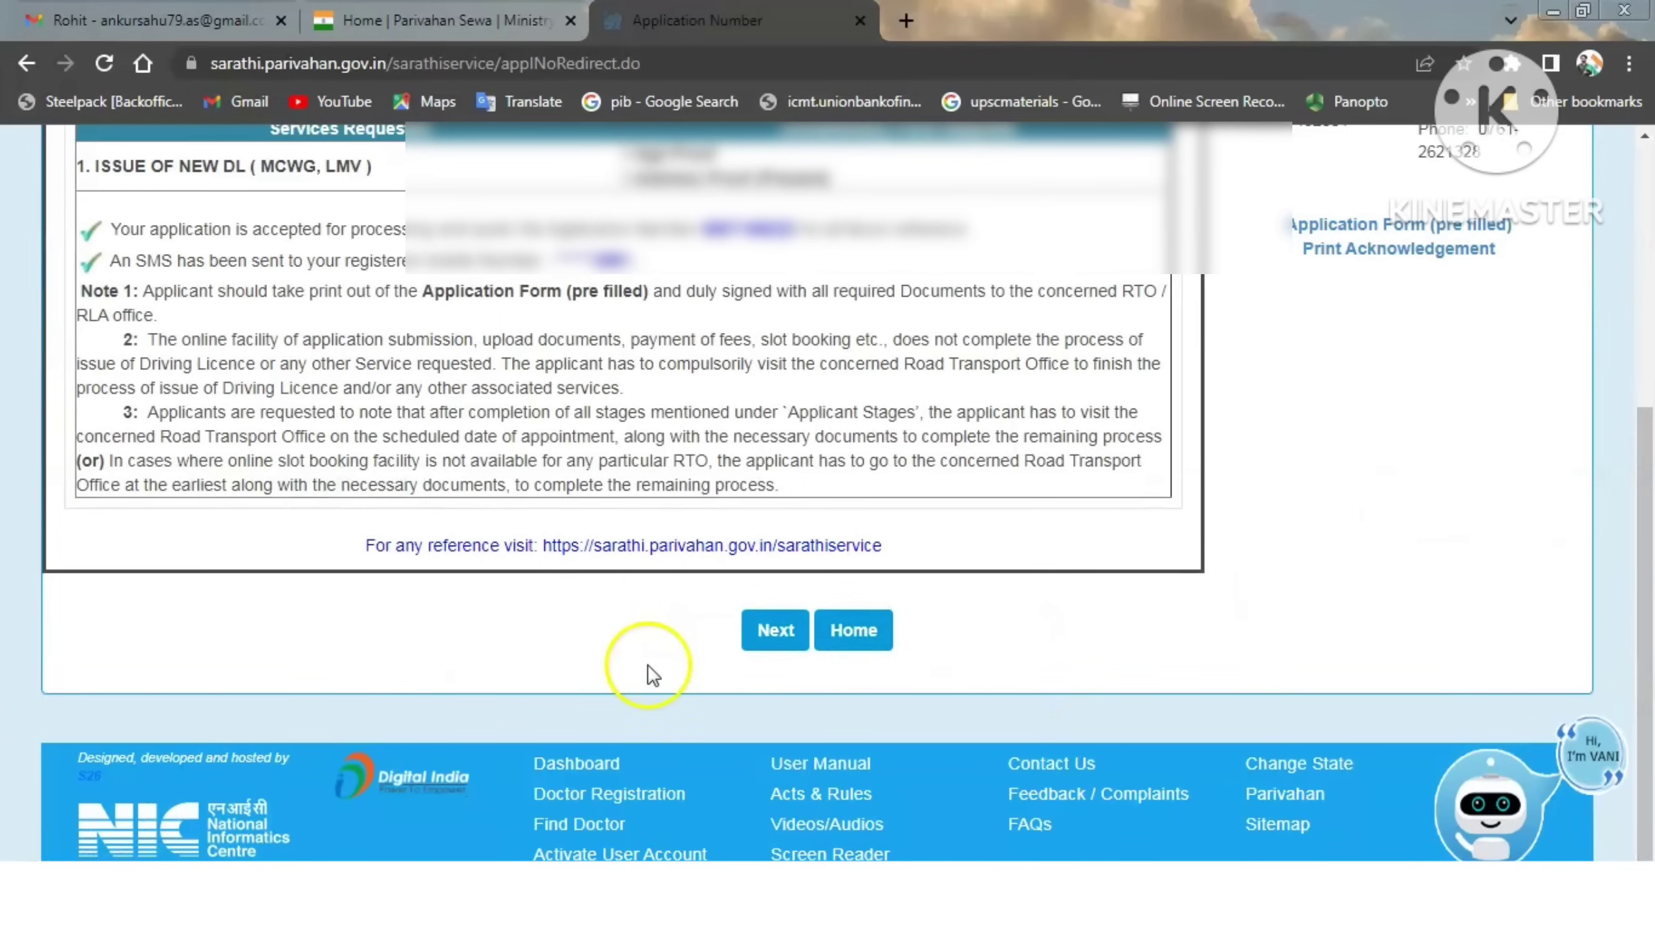
click(783, 633)
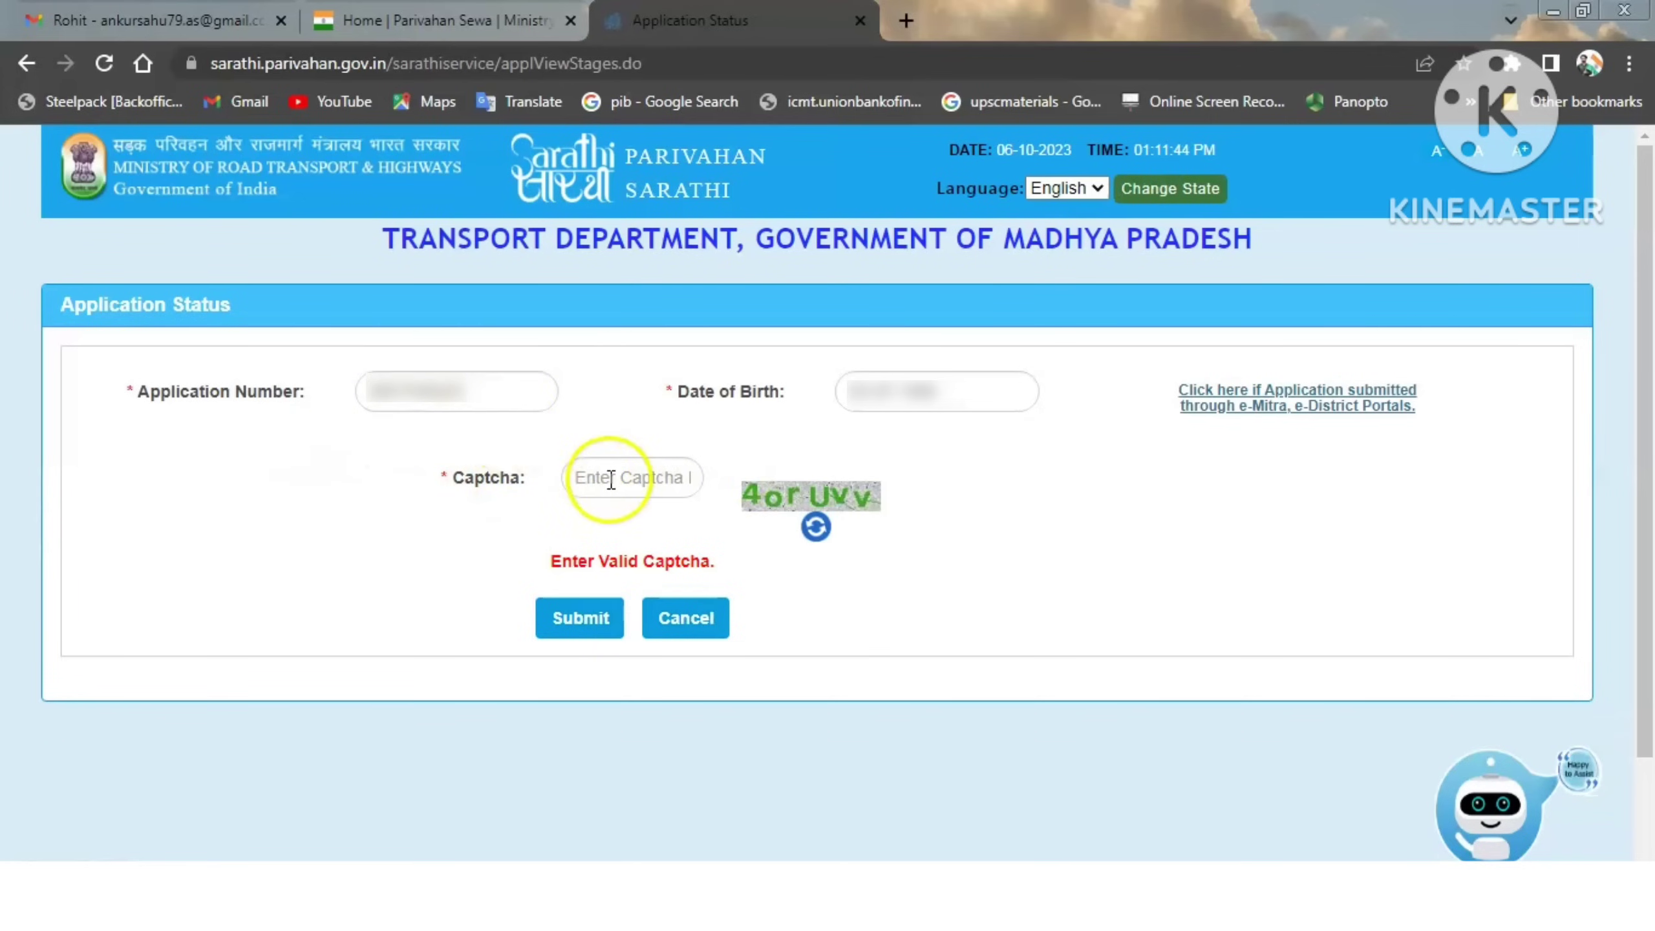
Submit the application status form with the captcha and proceed to the Upload Documents stage, accepting the applicant info
click(580, 618)
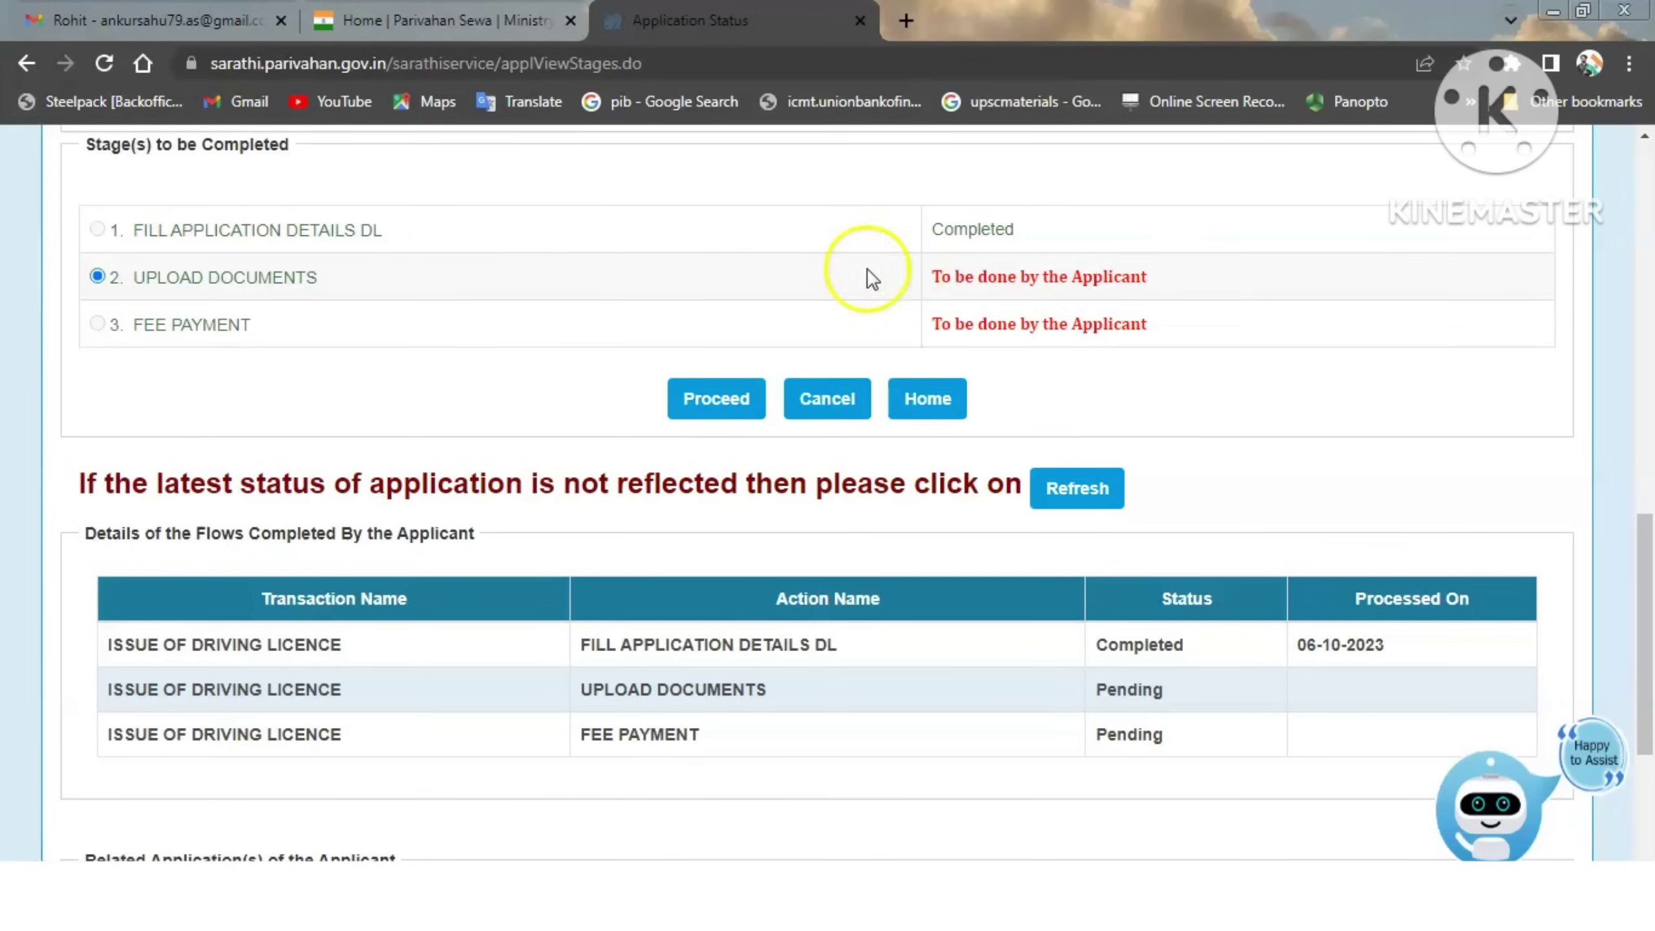
click(705, 398)
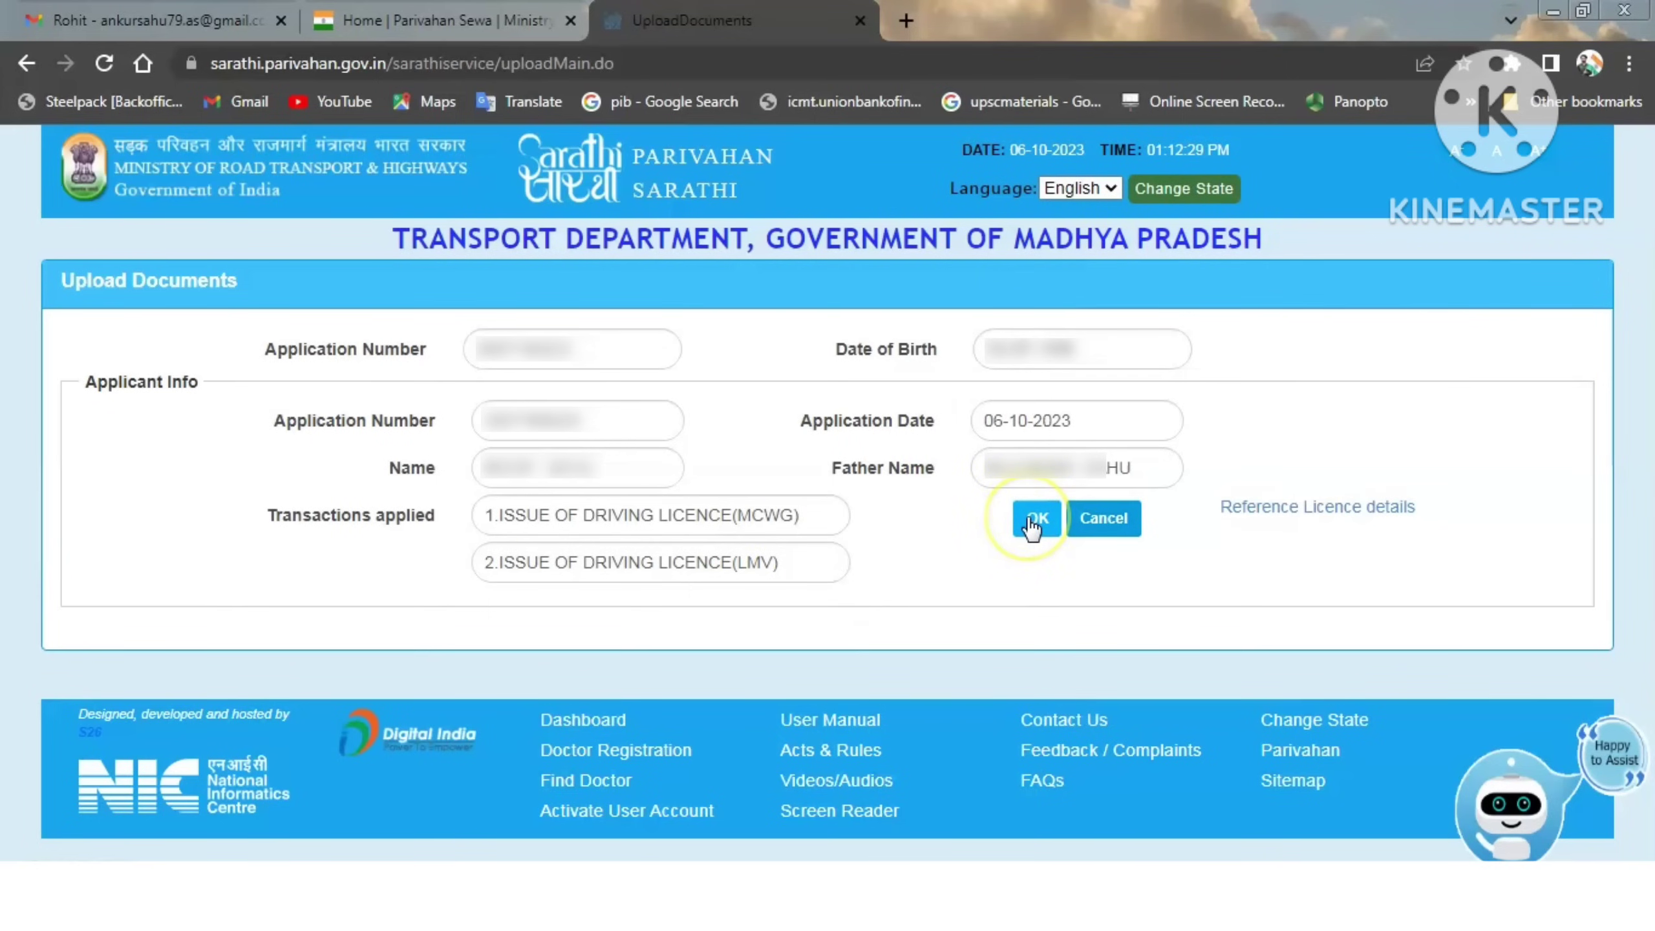
click(1033, 520)
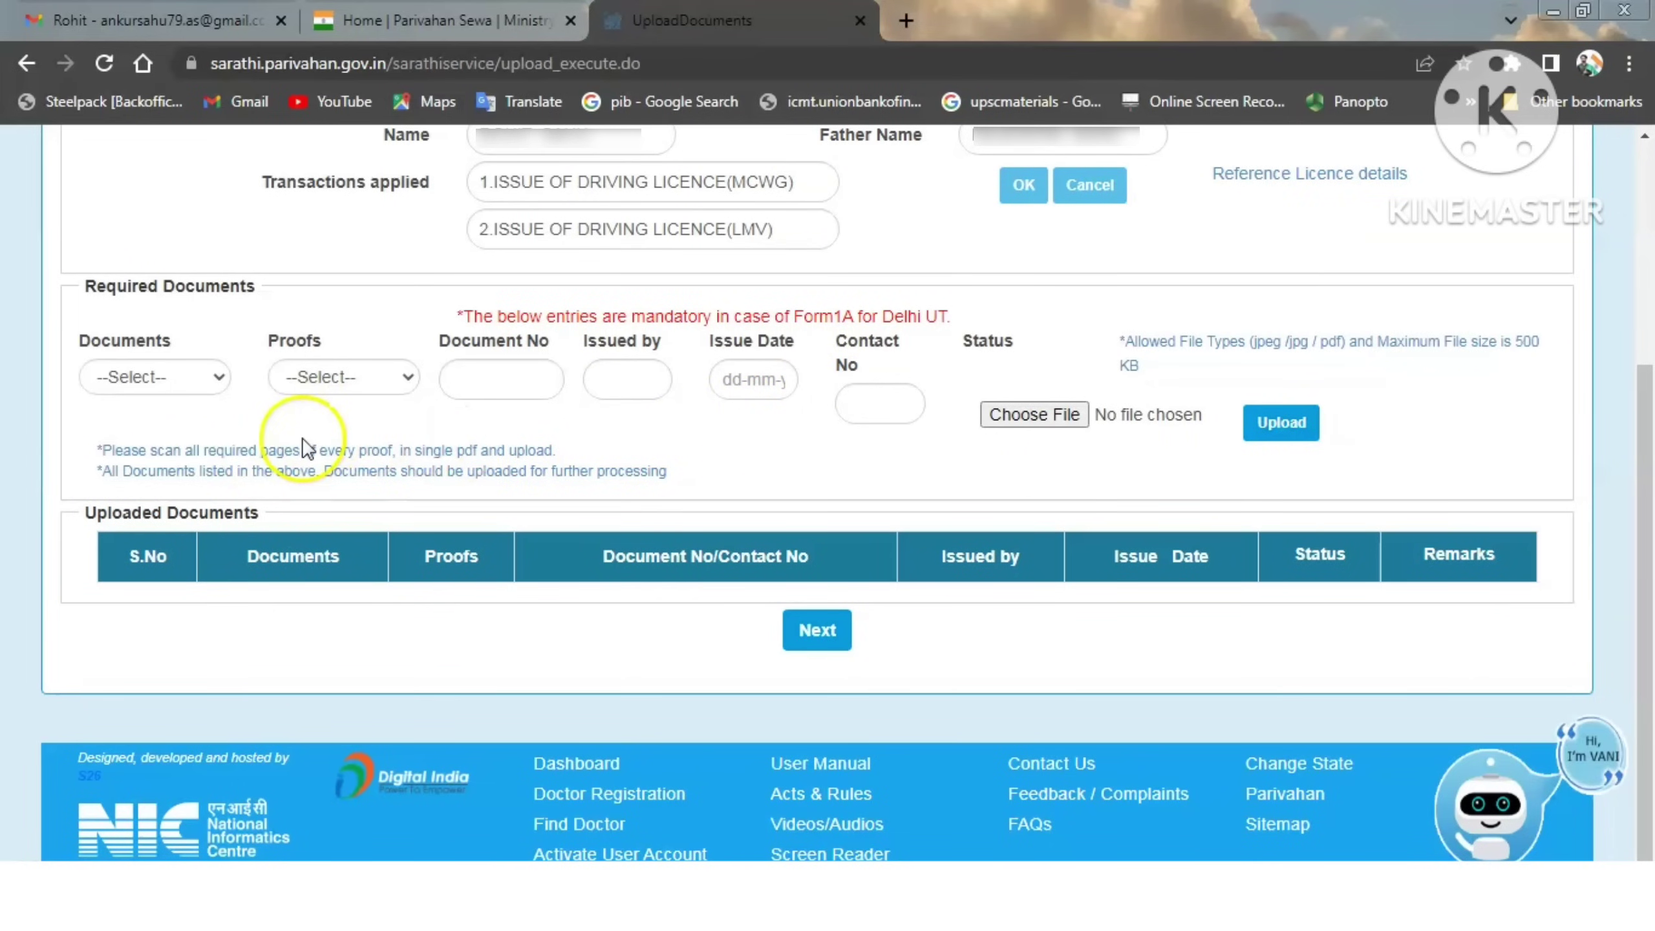
Choose Age Proof as the required document and Aadhar Card With DOB as its proof
click(207, 378)
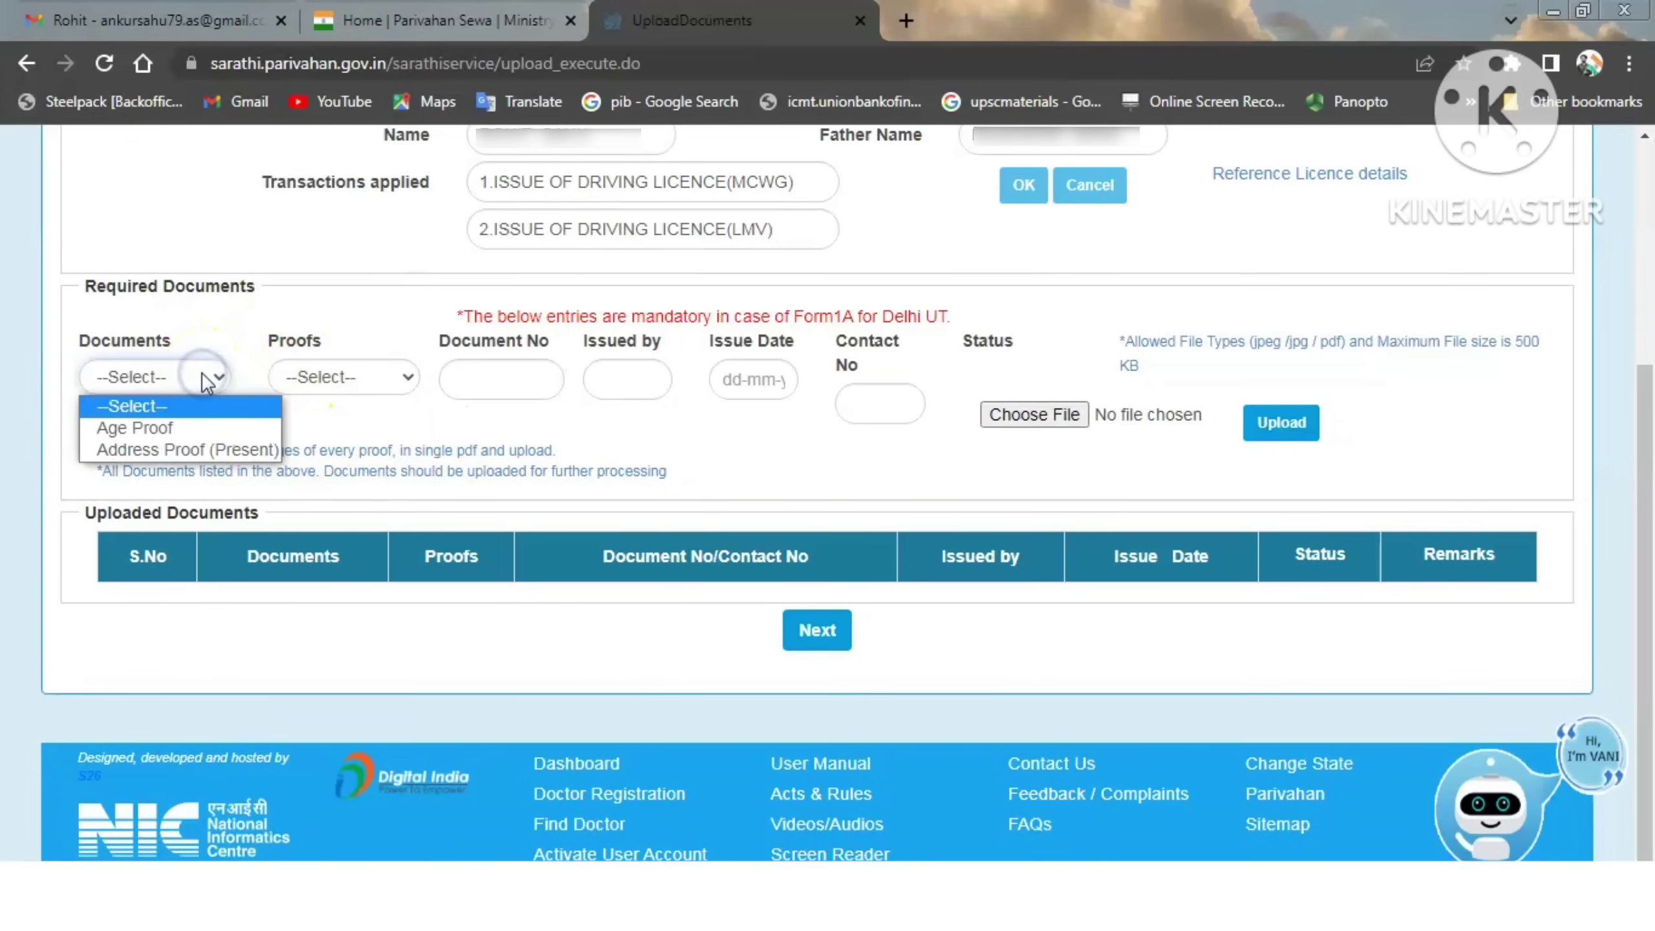
click(172, 428)
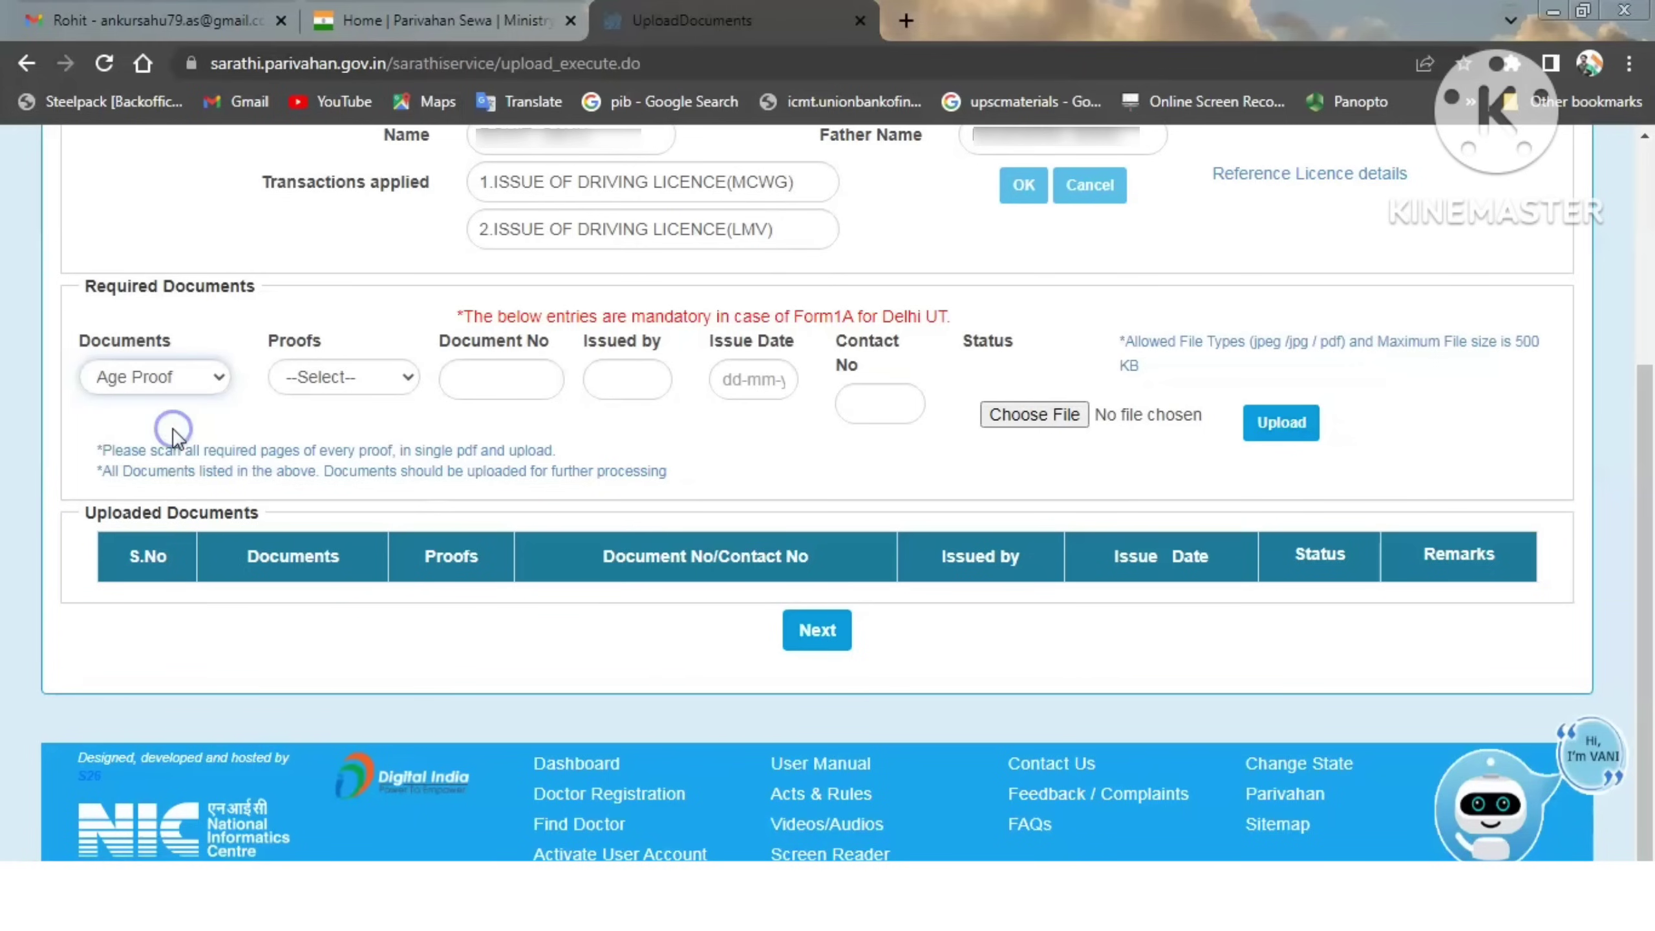
click(389, 377)
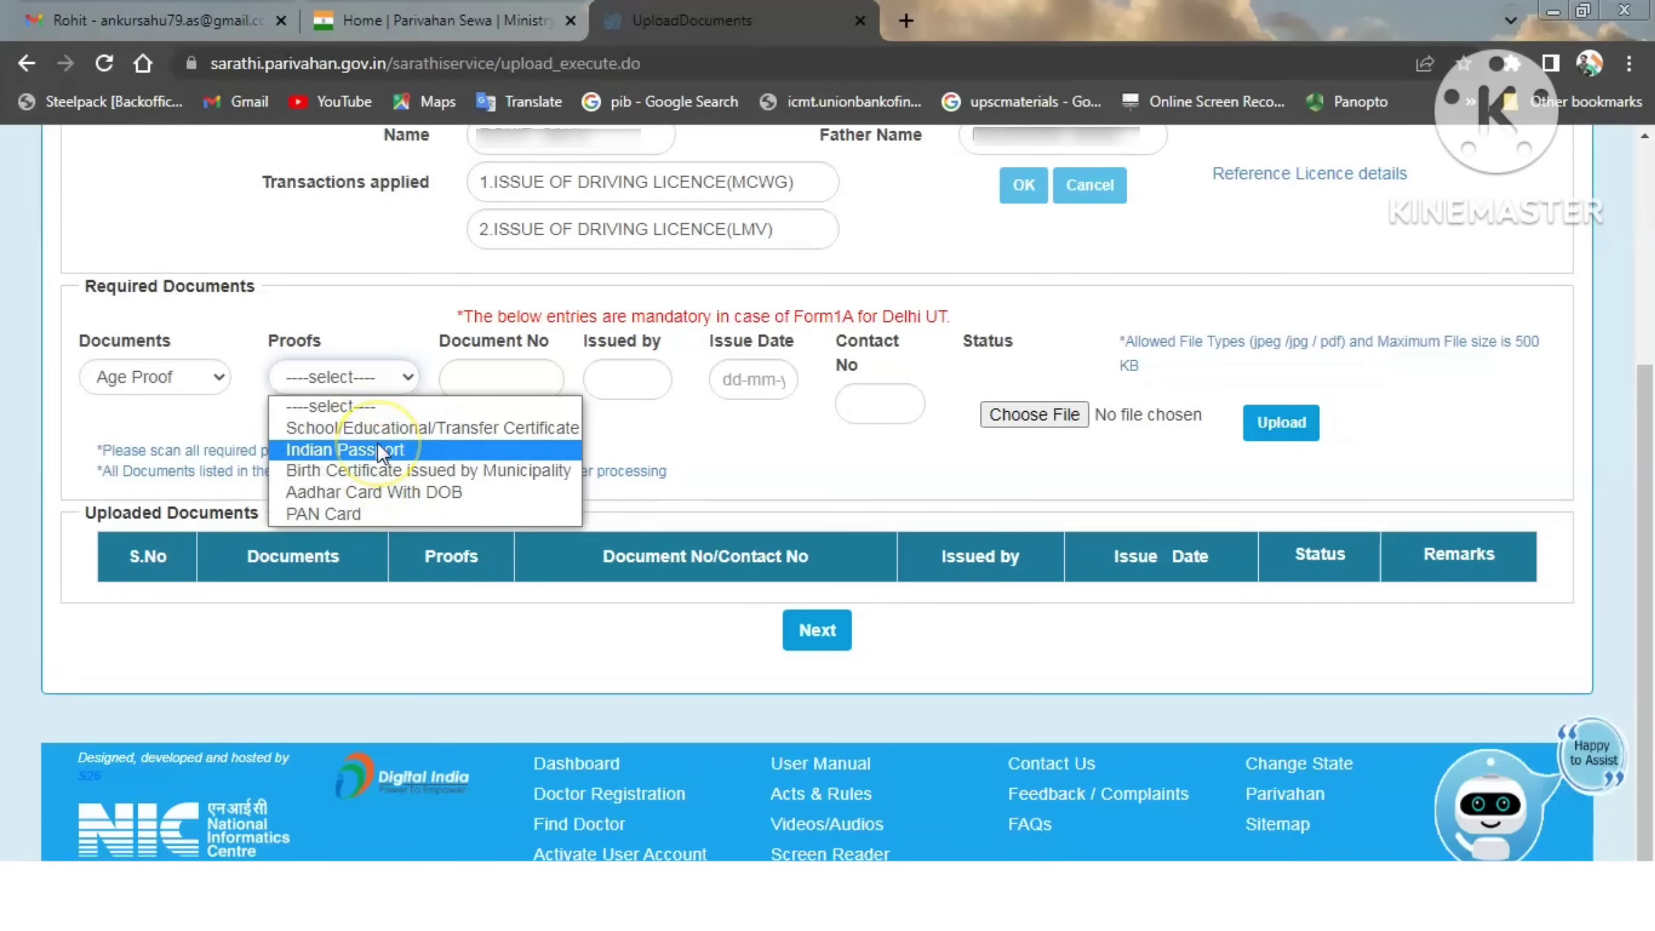
click(385, 492)
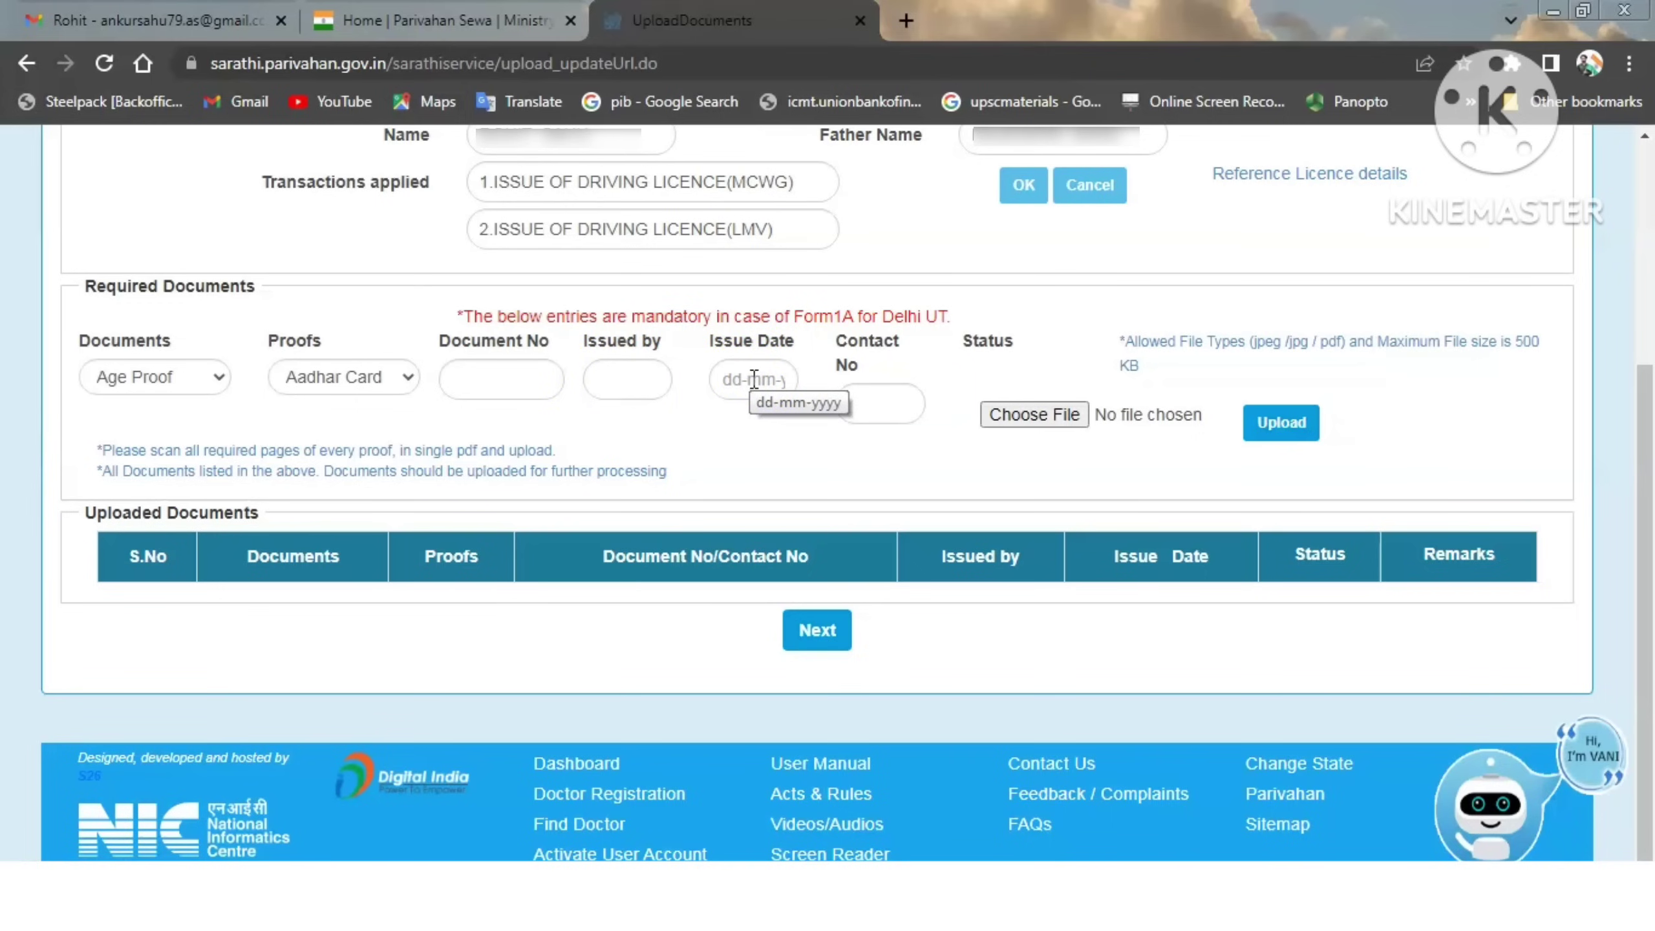
Enter UIDAI as issuer and 06-03-2012 as issue date for the age proof, attach the JPG file, and upload and confirm it
click(875, 403)
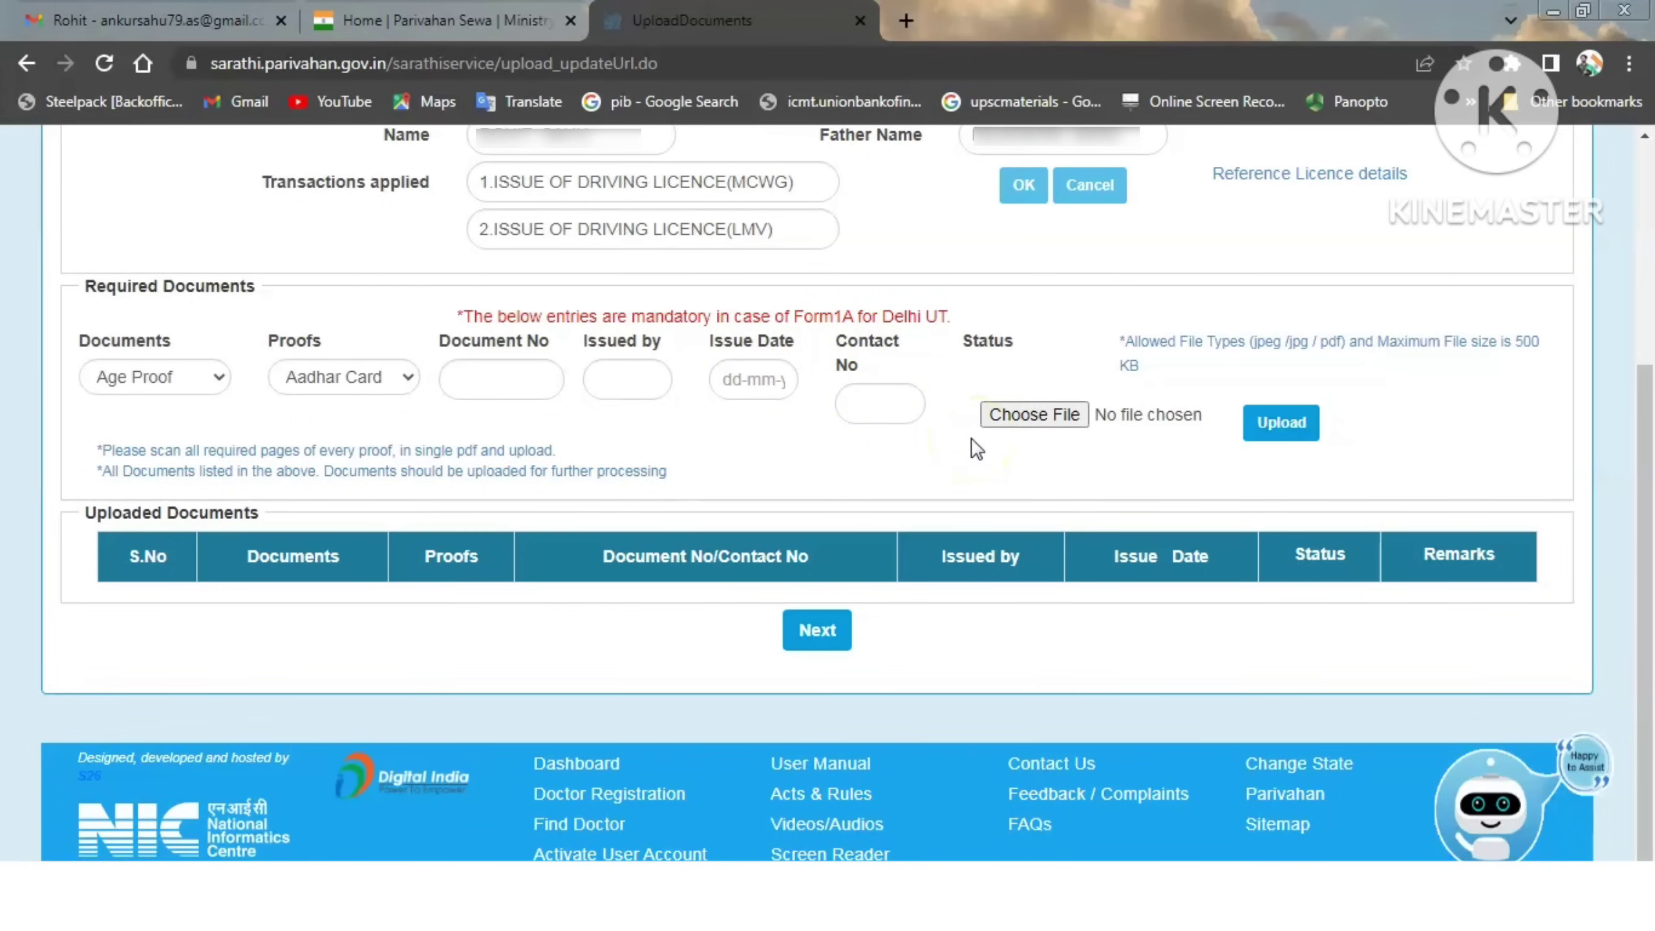
click(990, 425)
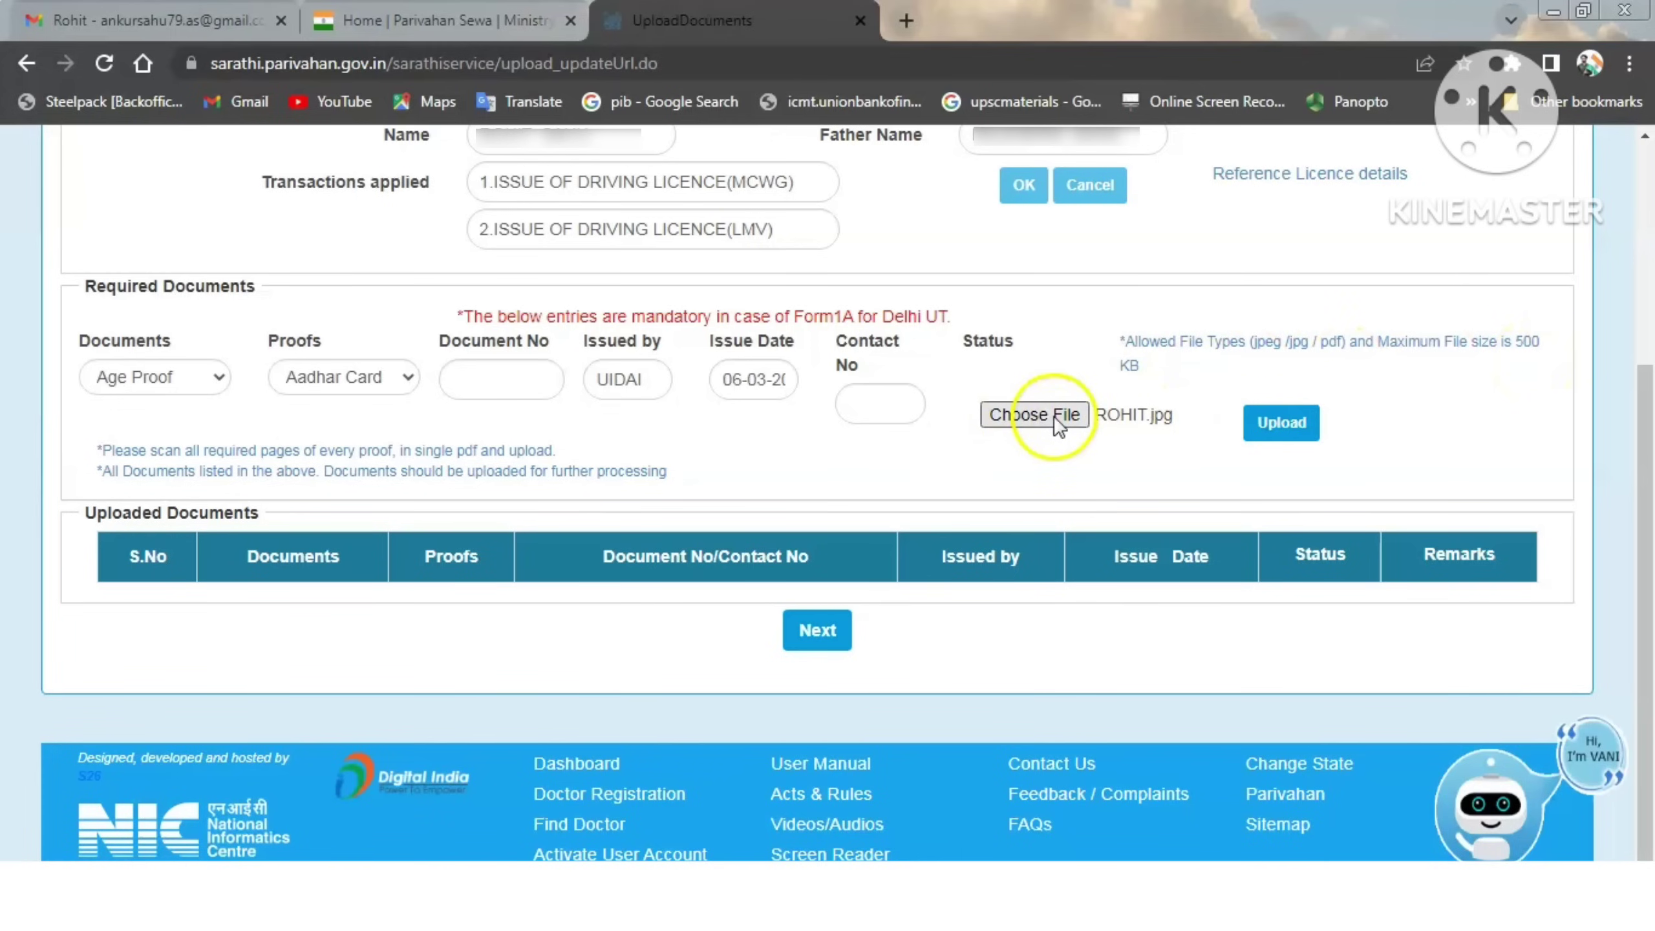
click(1280, 431)
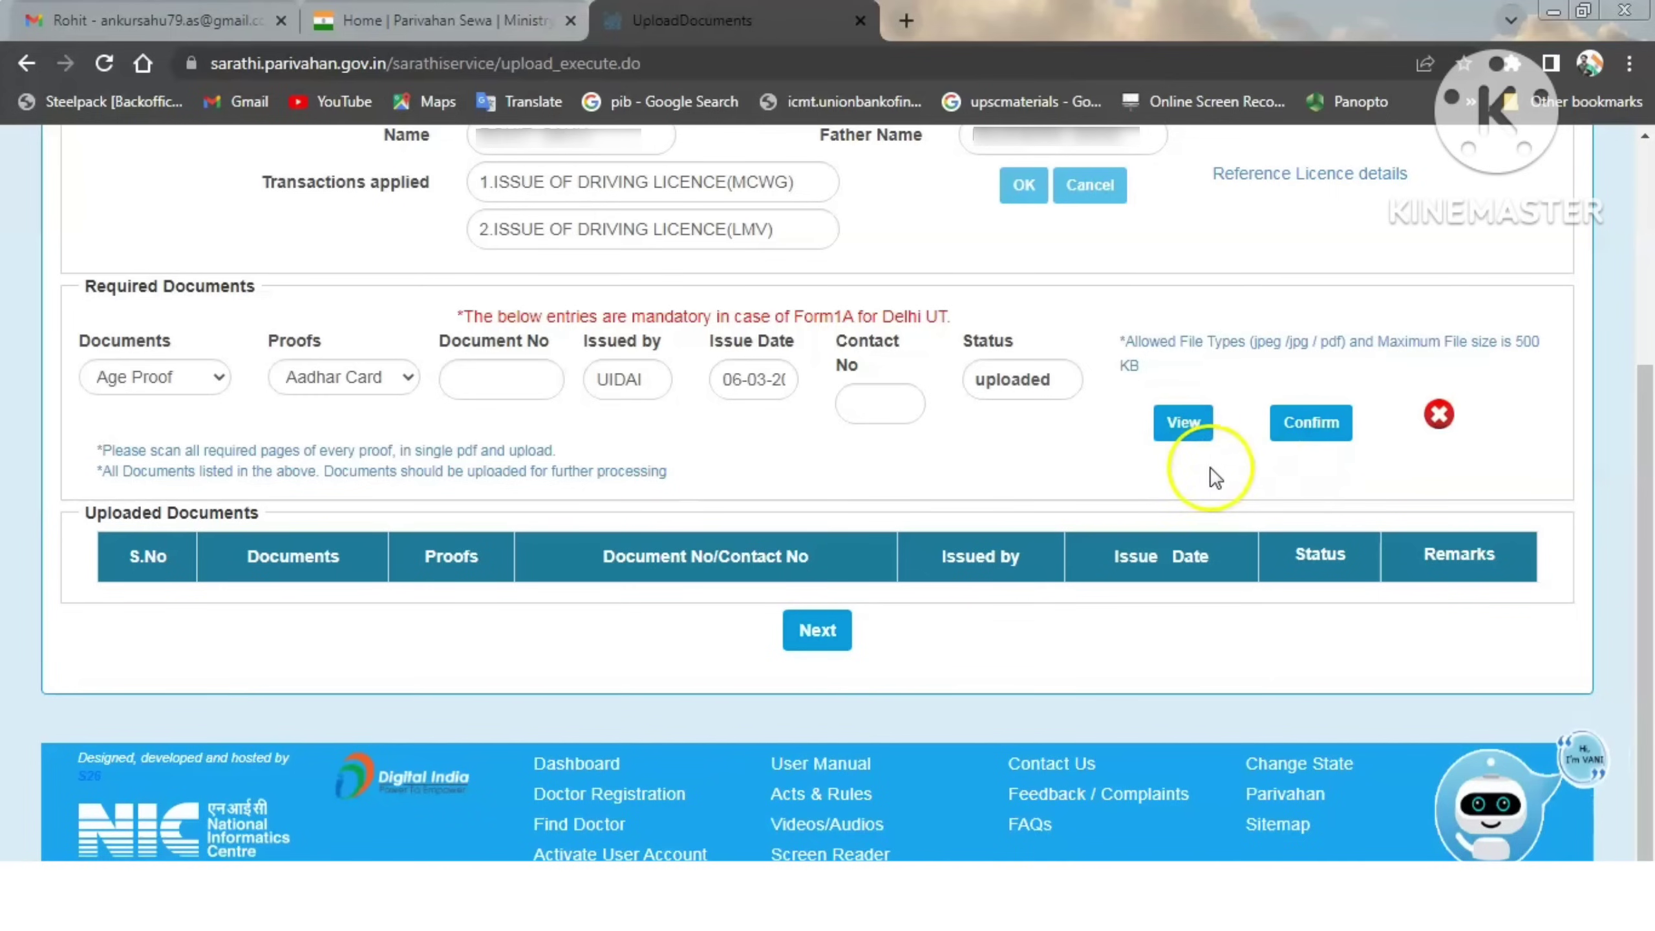
click(1312, 425)
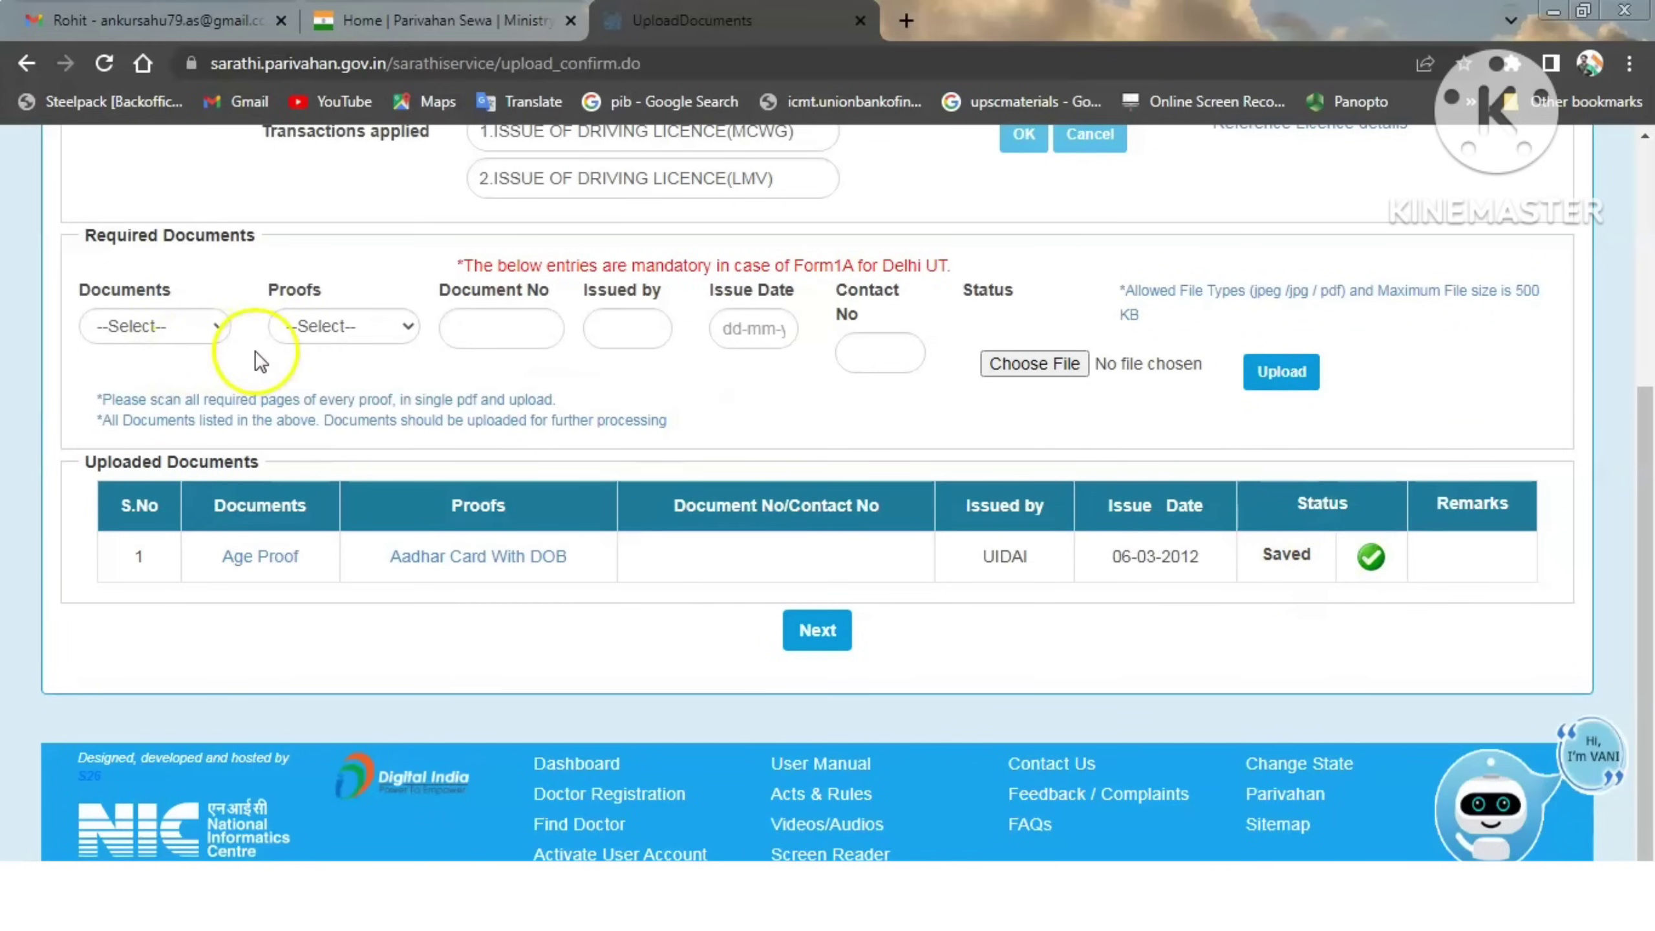
Upload and confirm Aadhar Card With DOB as the Address Proof (Present), issued by UIDAI on 06-03-2012
click(189, 326)
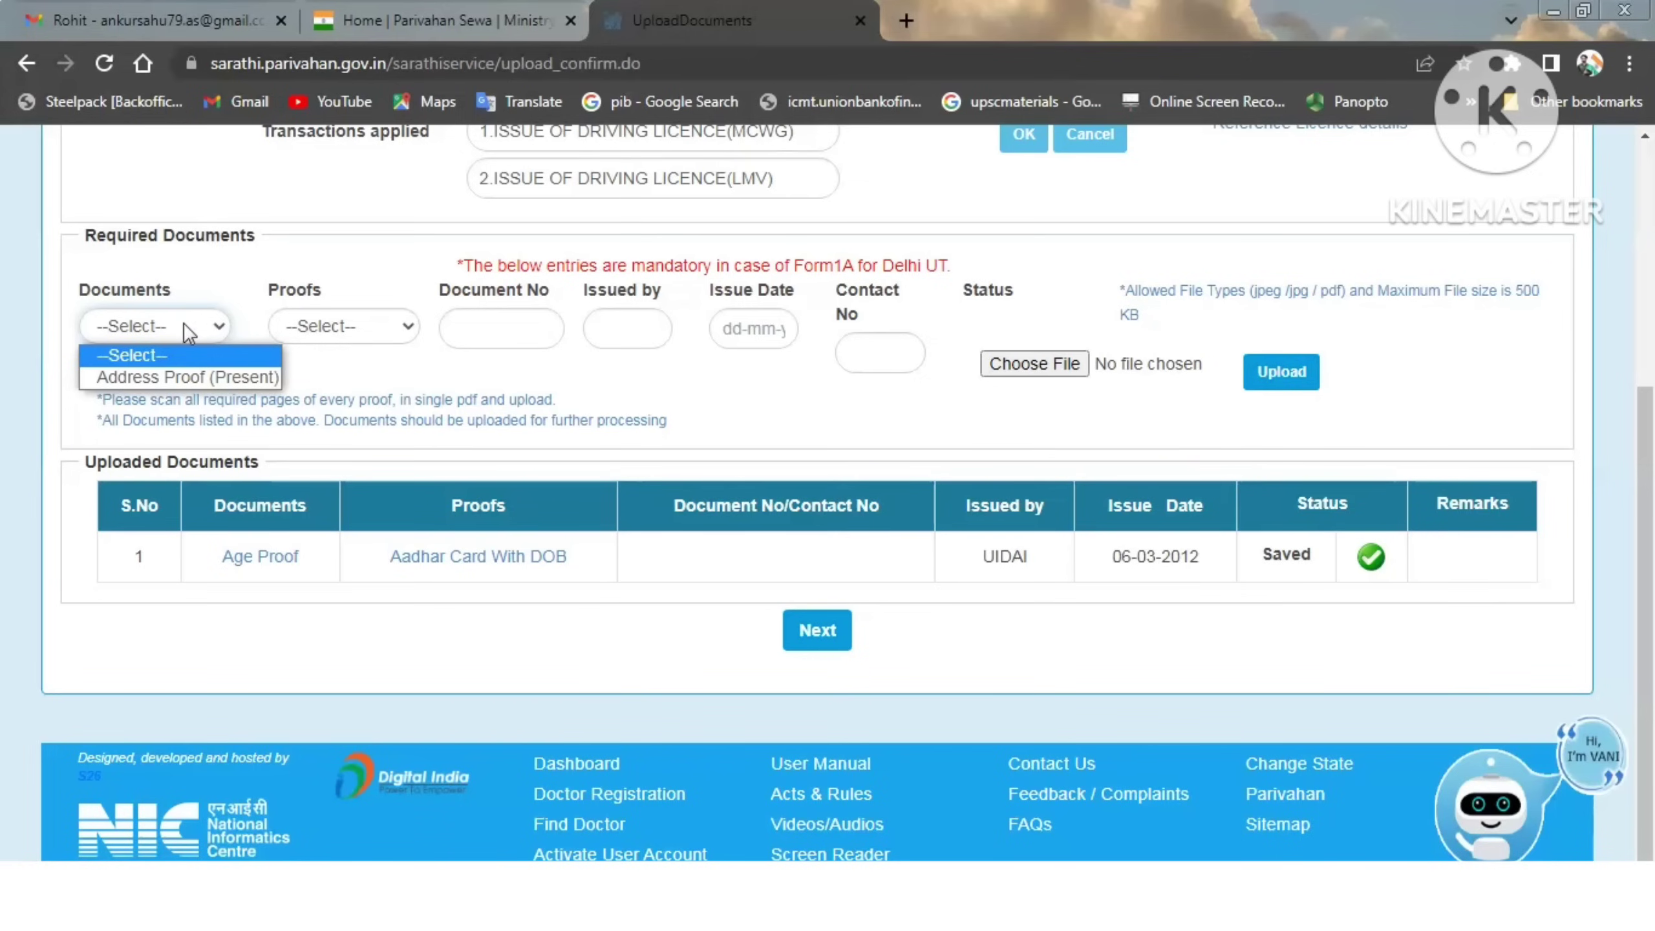
click(189, 377)
click(380, 329)
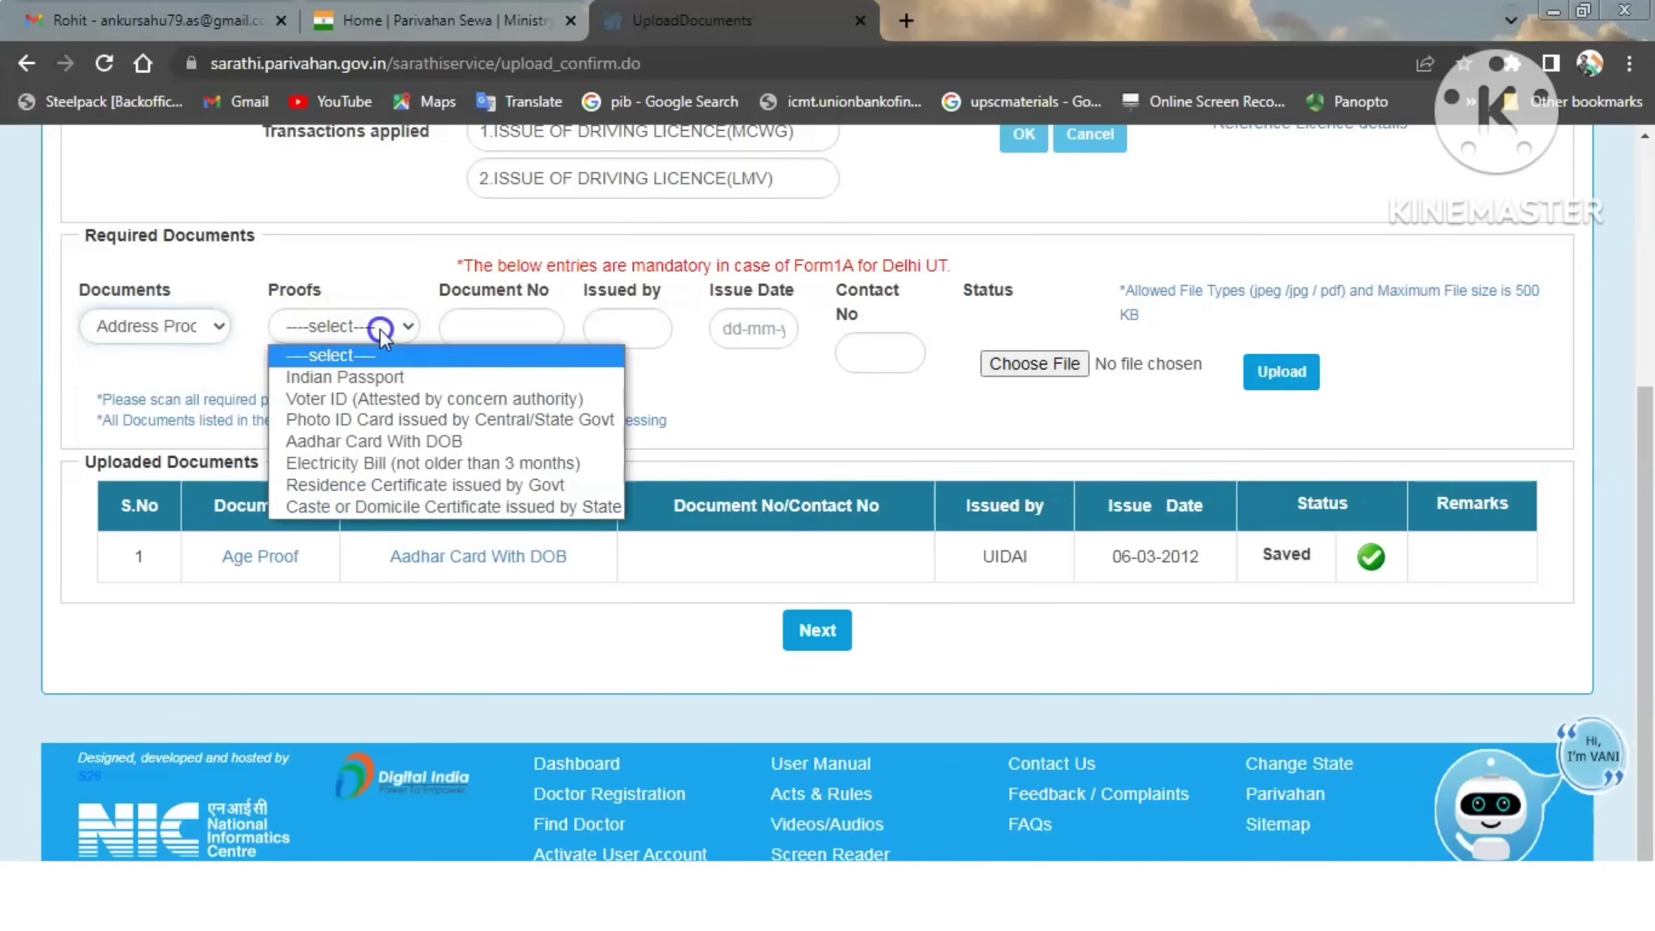
click(425, 440)
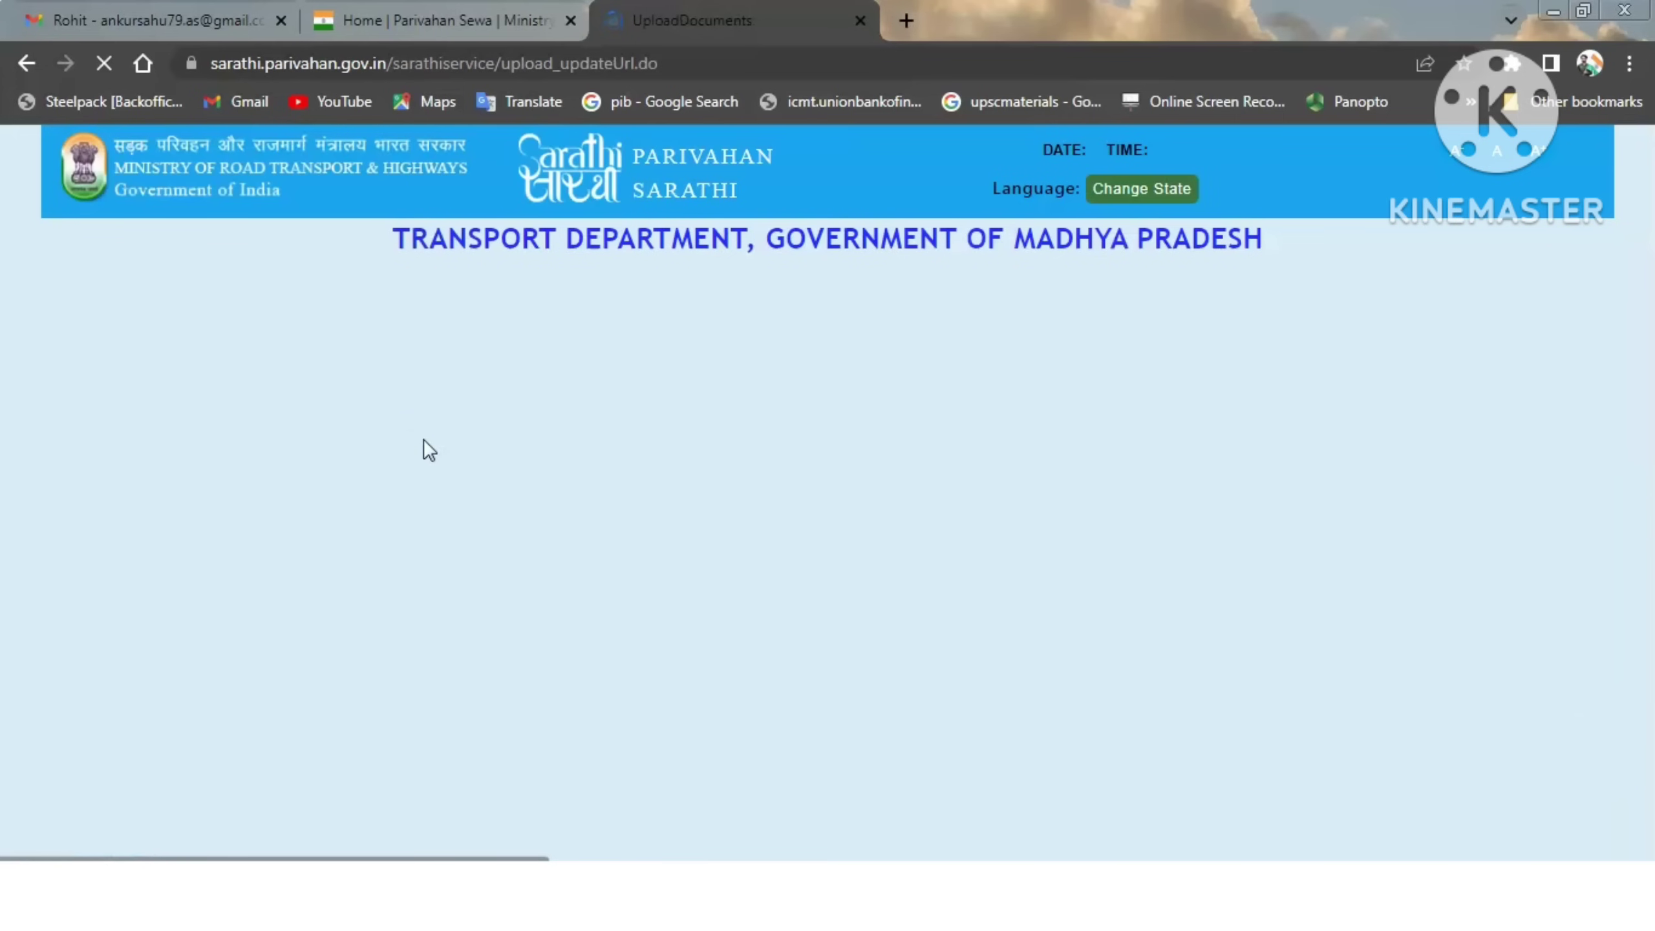
click(634, 332)
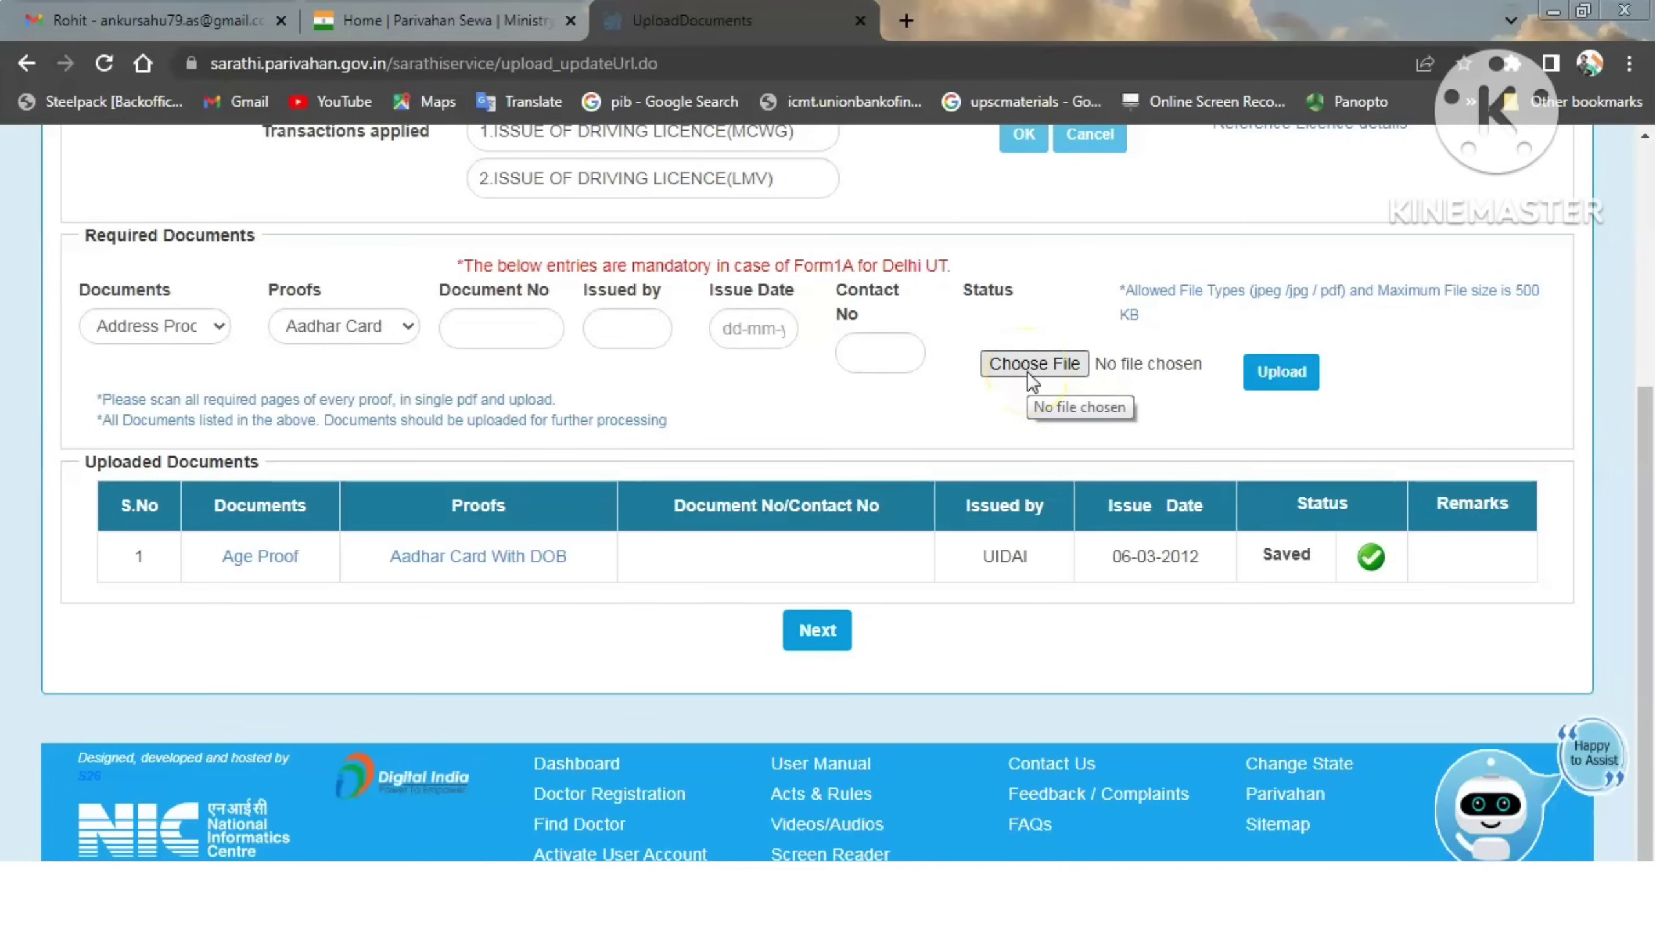
click(1307, 375)
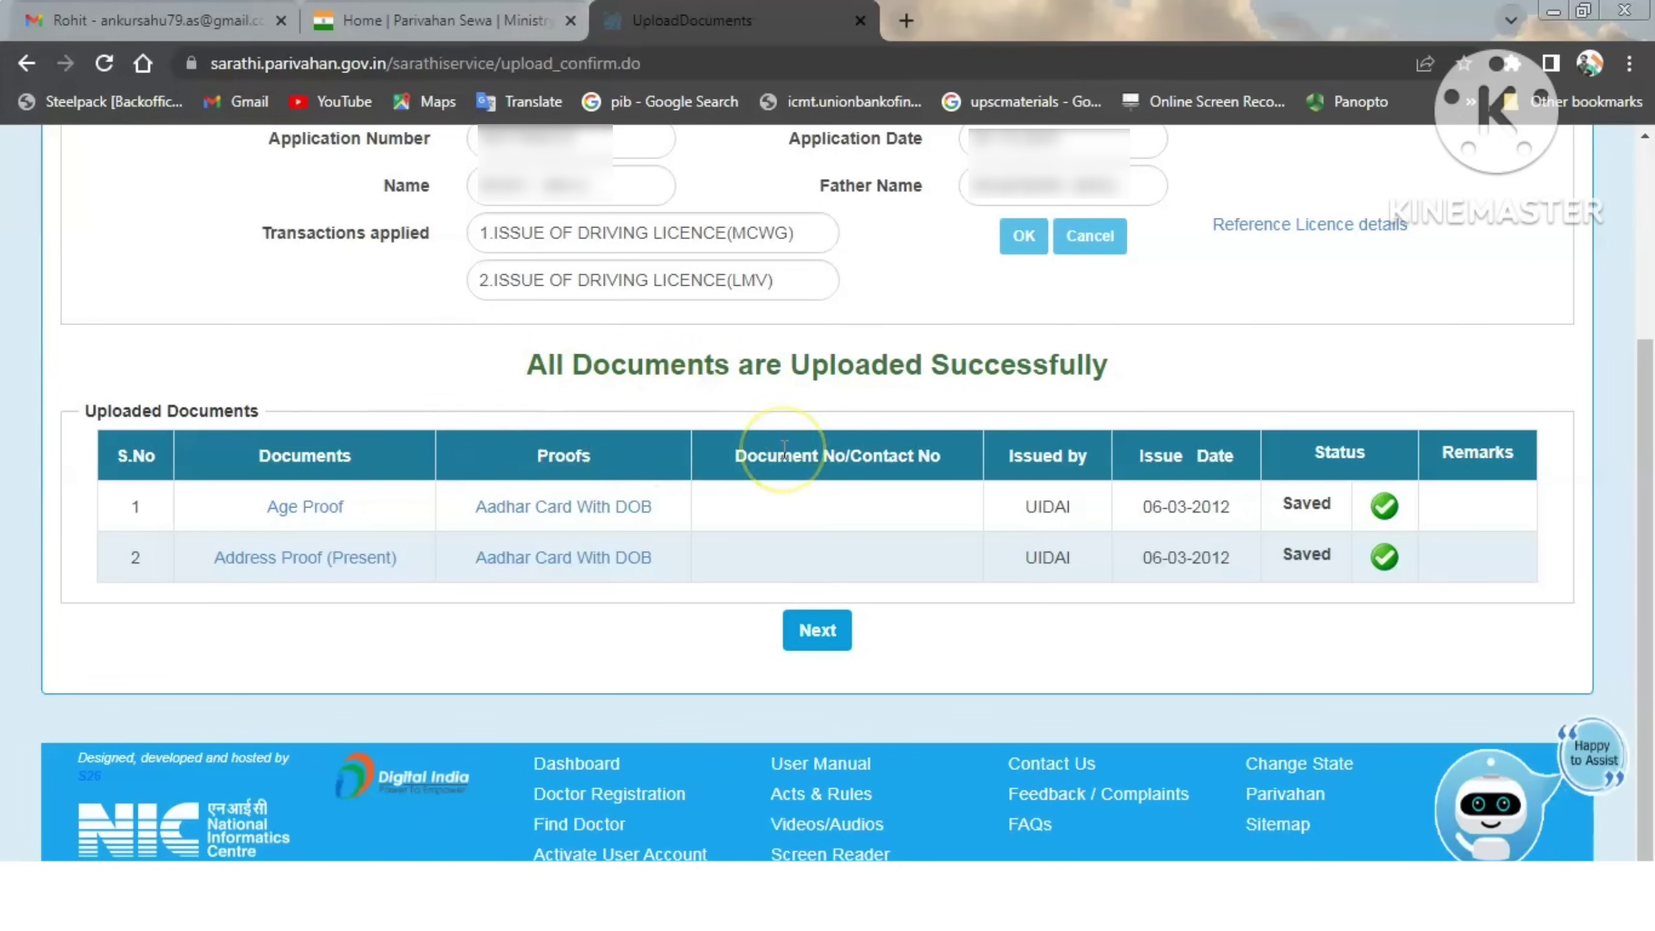
Continue from the uploaded documents to the application's Fee Payment stage
click(811, 636)
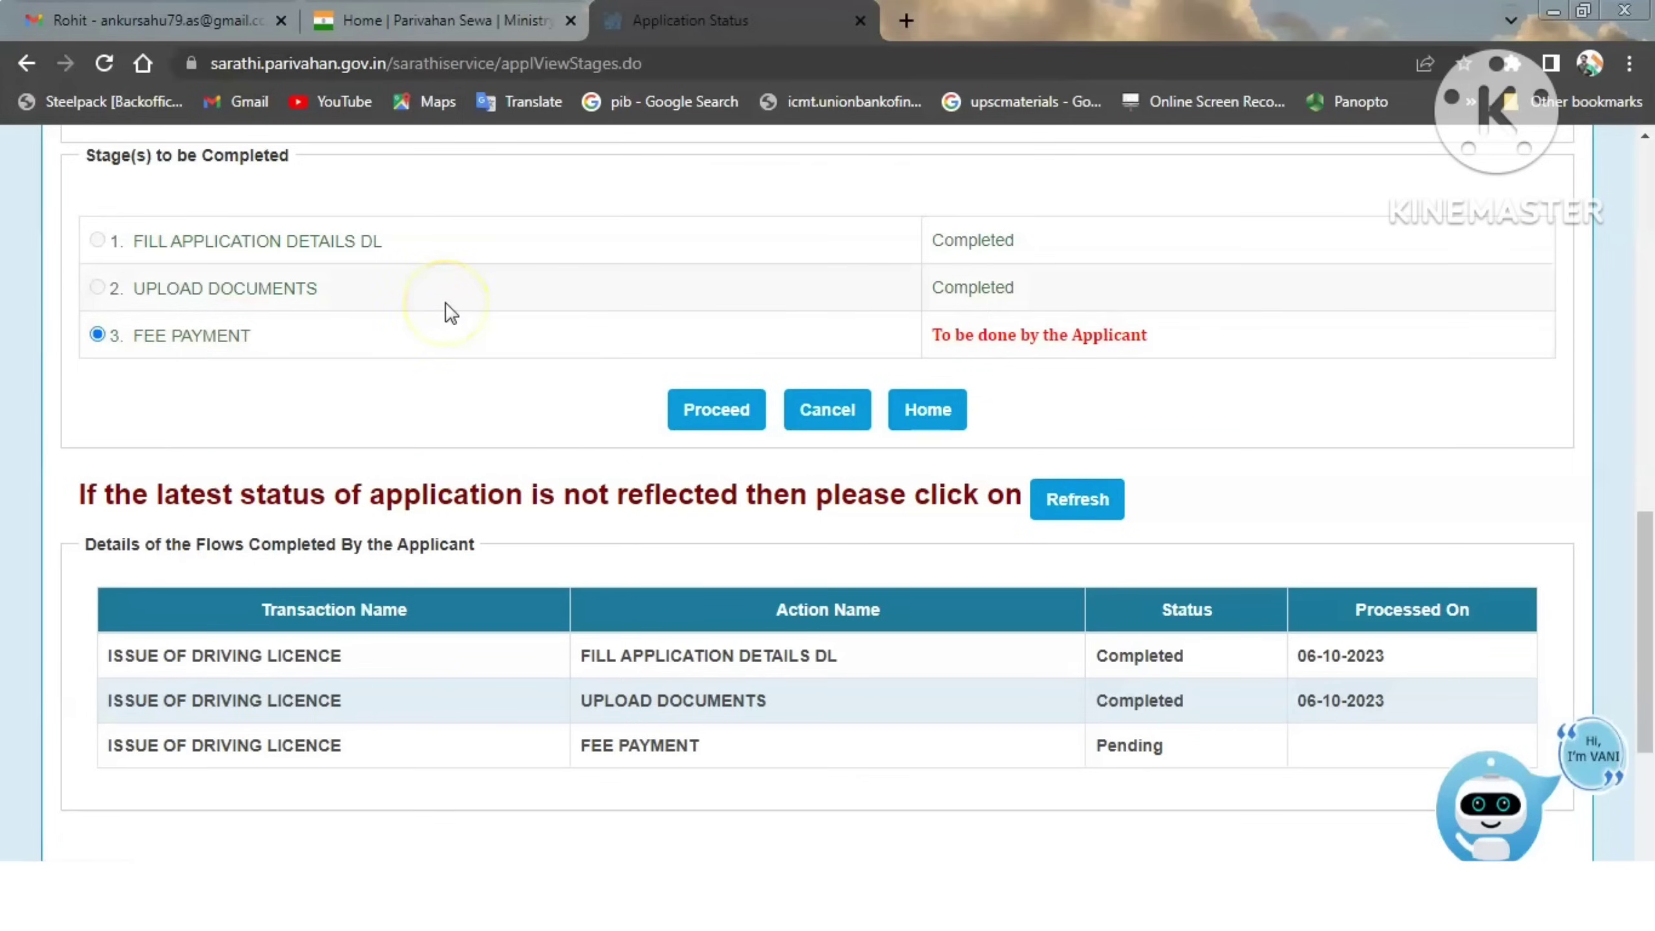
click(719, 411)
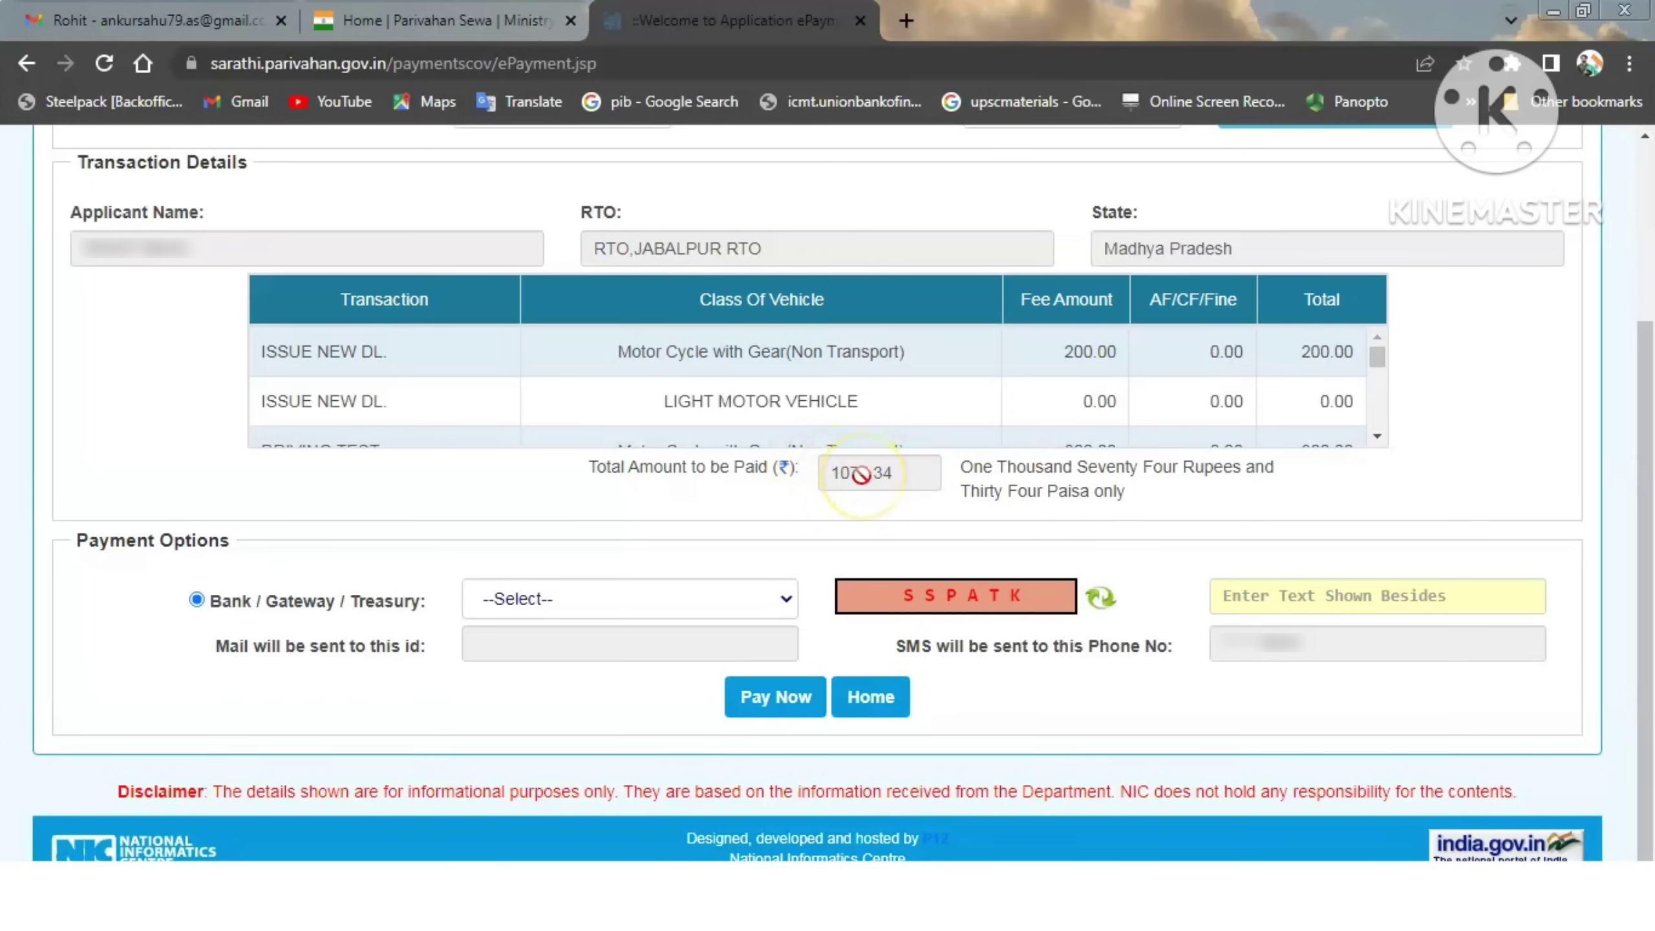
Start the fee payment through the SBIePay gateway with the captcha text, and agree to the terms and conditions to proceed
click(653, 595)
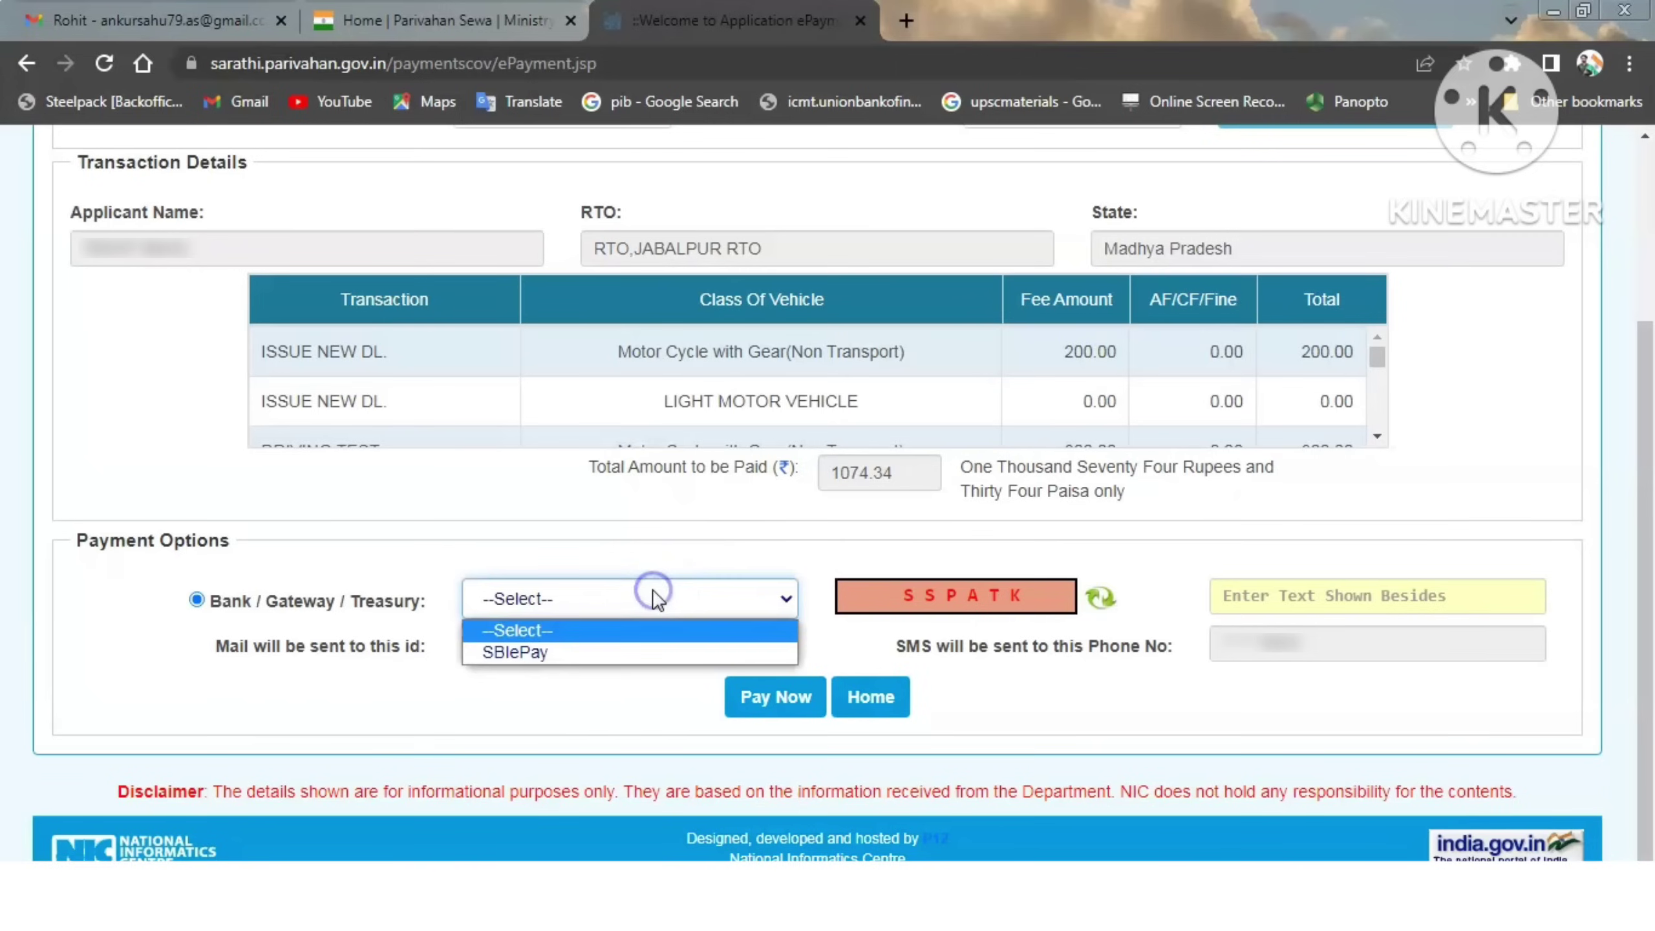
click(560, 652)
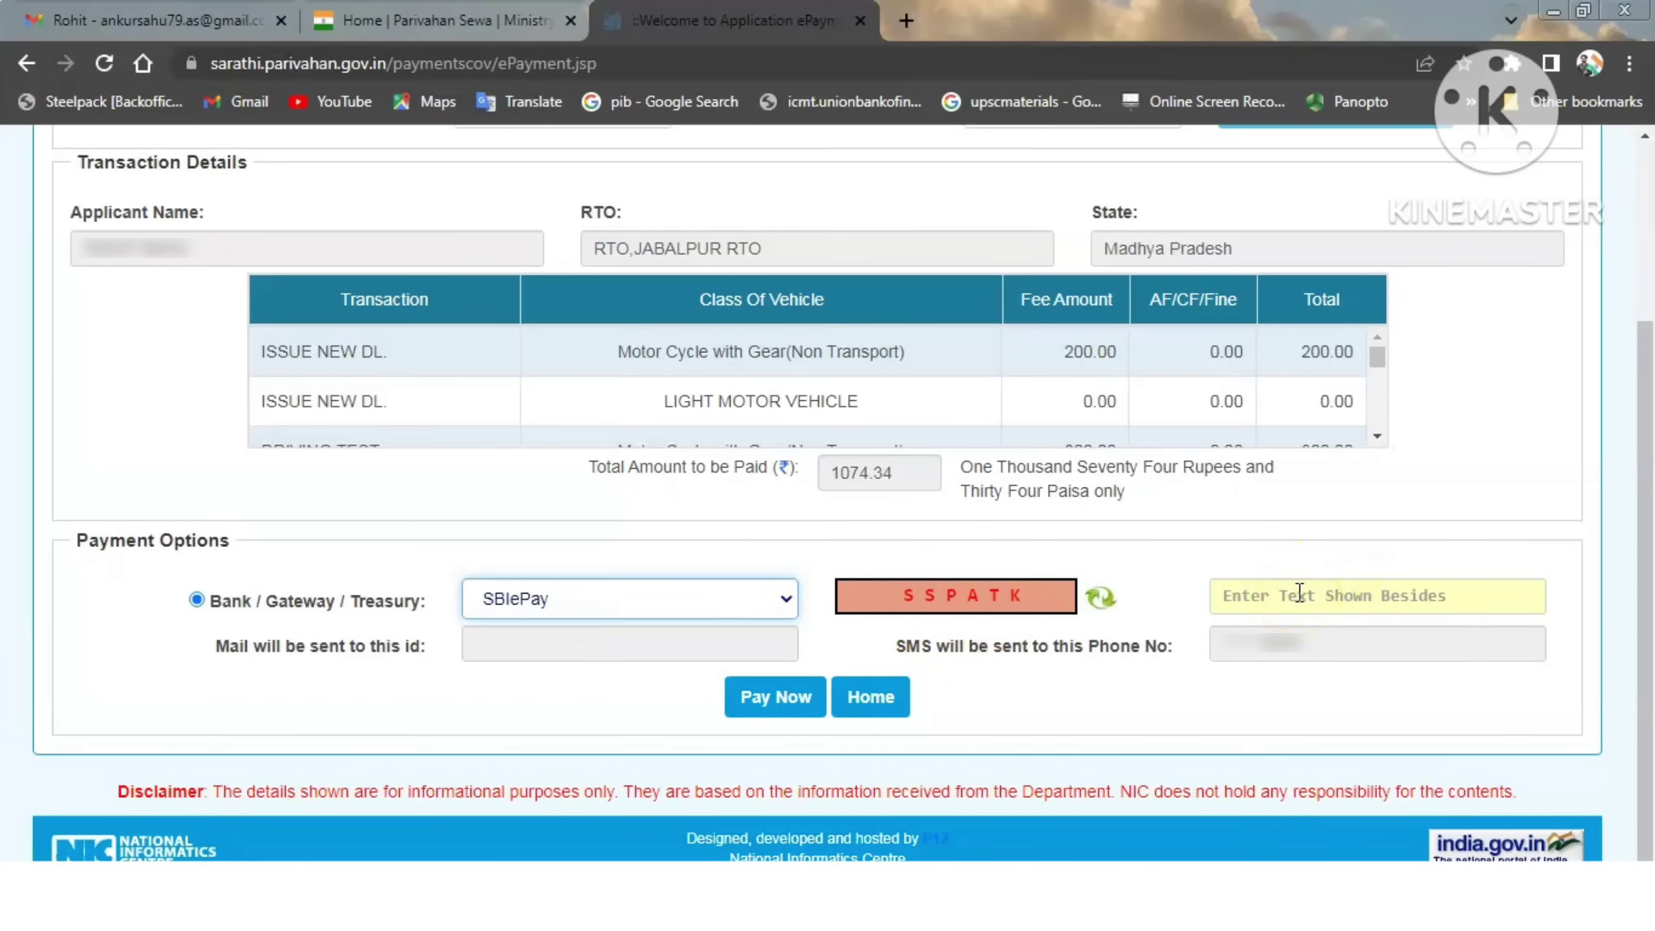
click(726, 709)
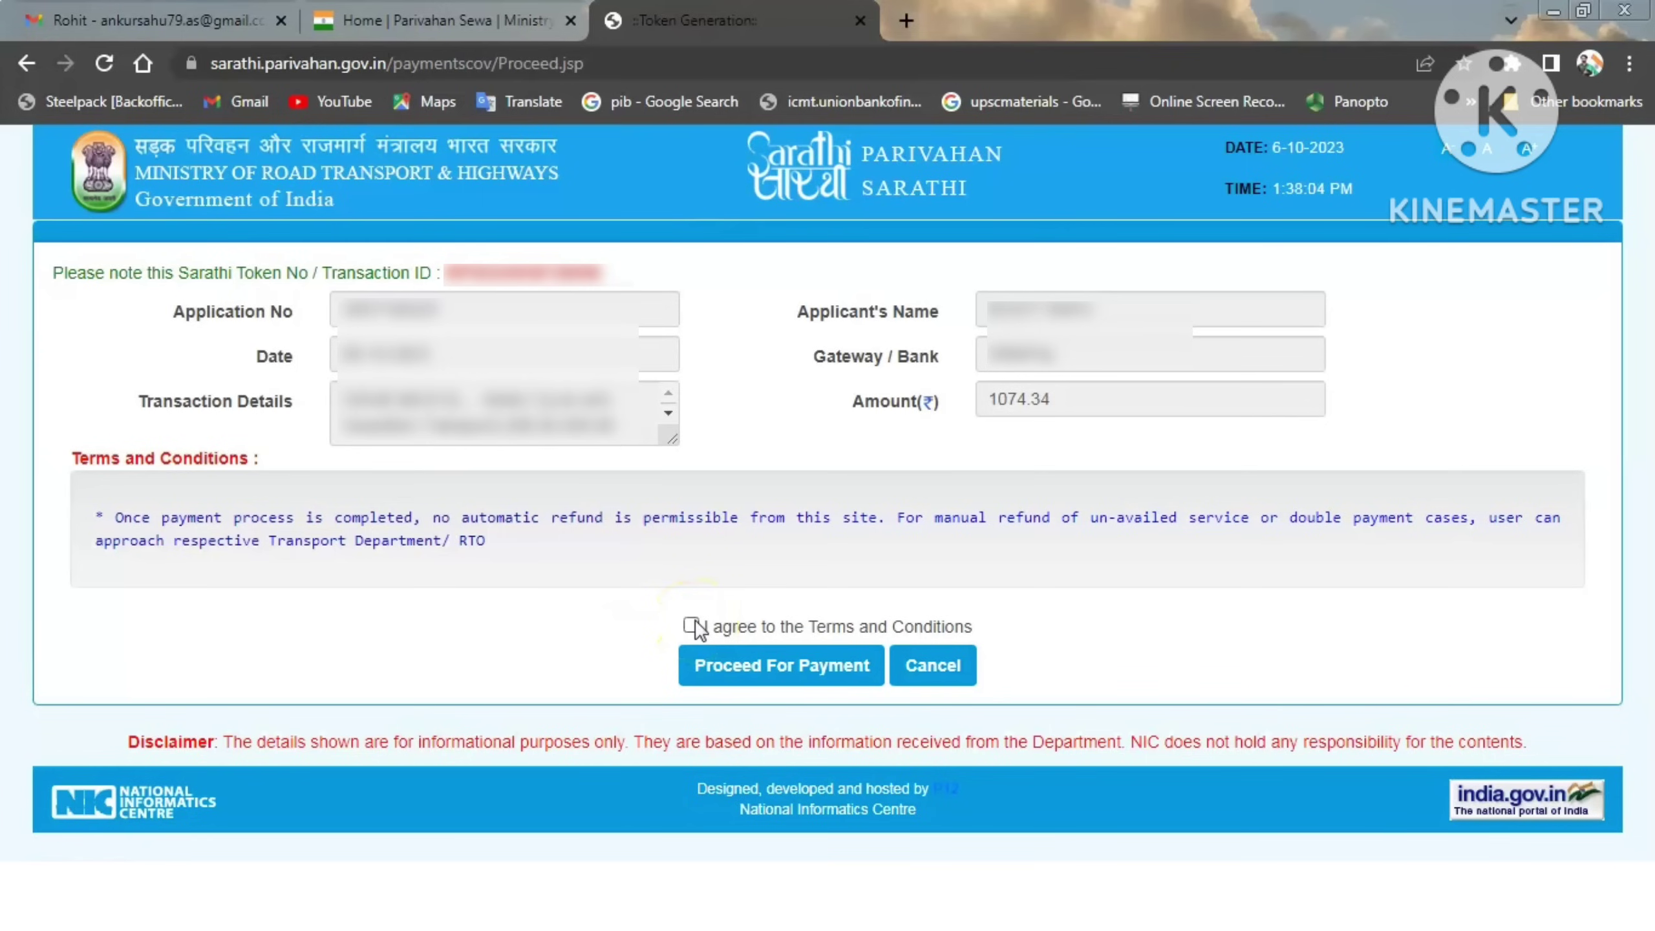
click(692, 626)
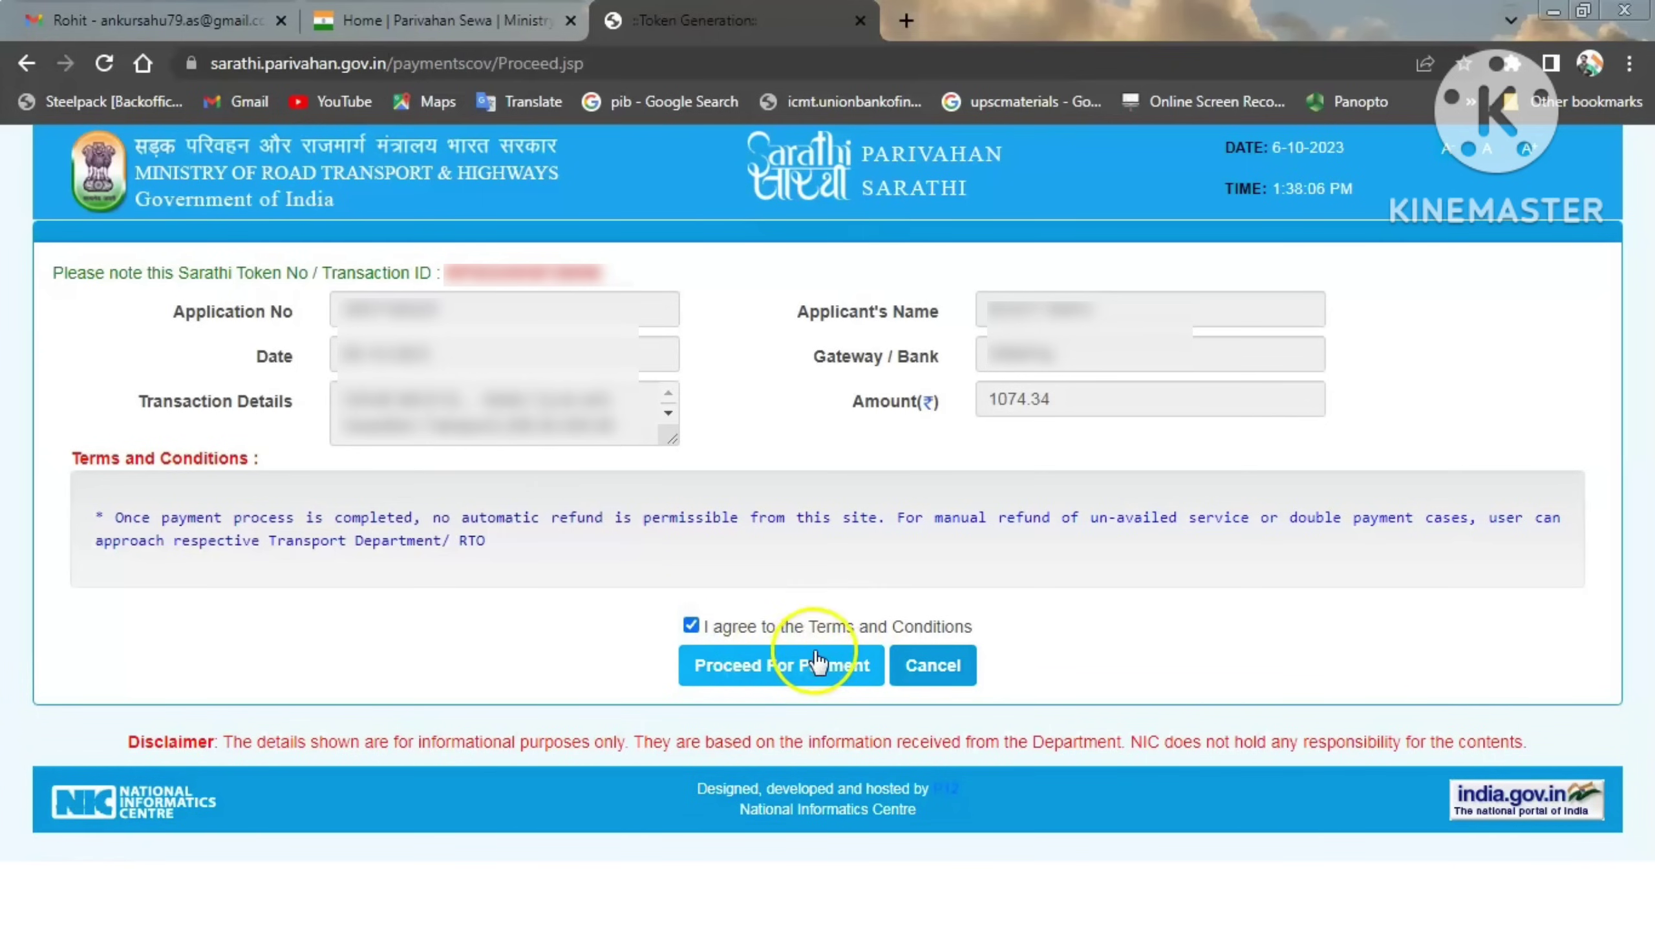
click(785, 667)
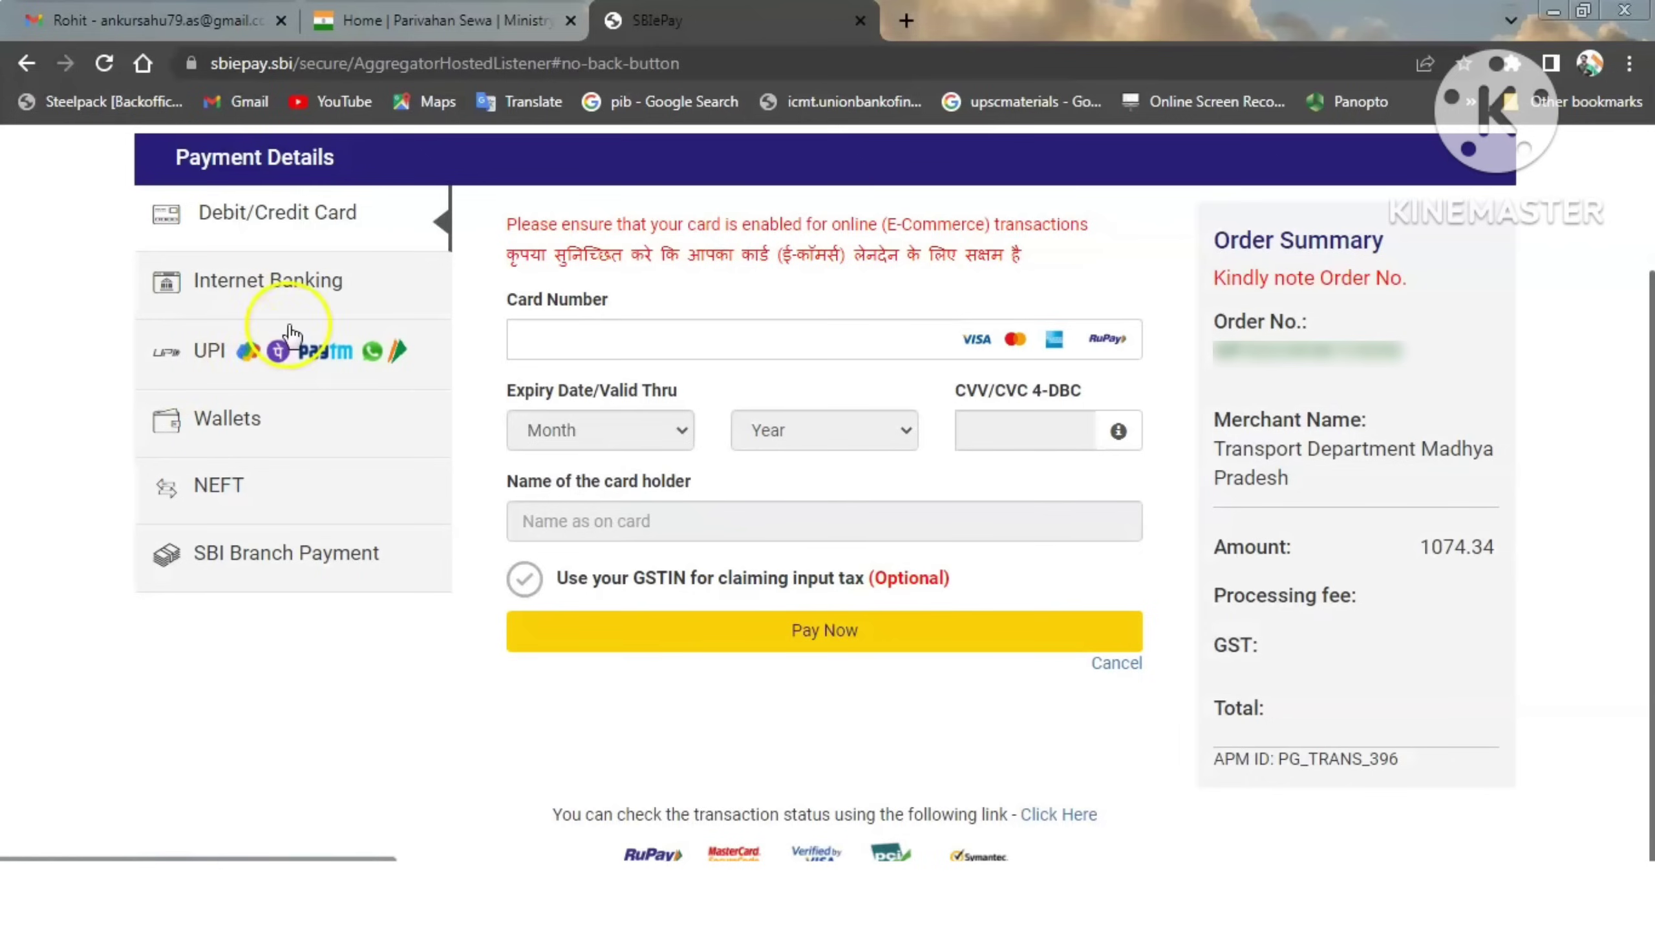
Choose Internet Banking with State Bank of India as the payment method and continue to pay the licence fee
click(313, 287)
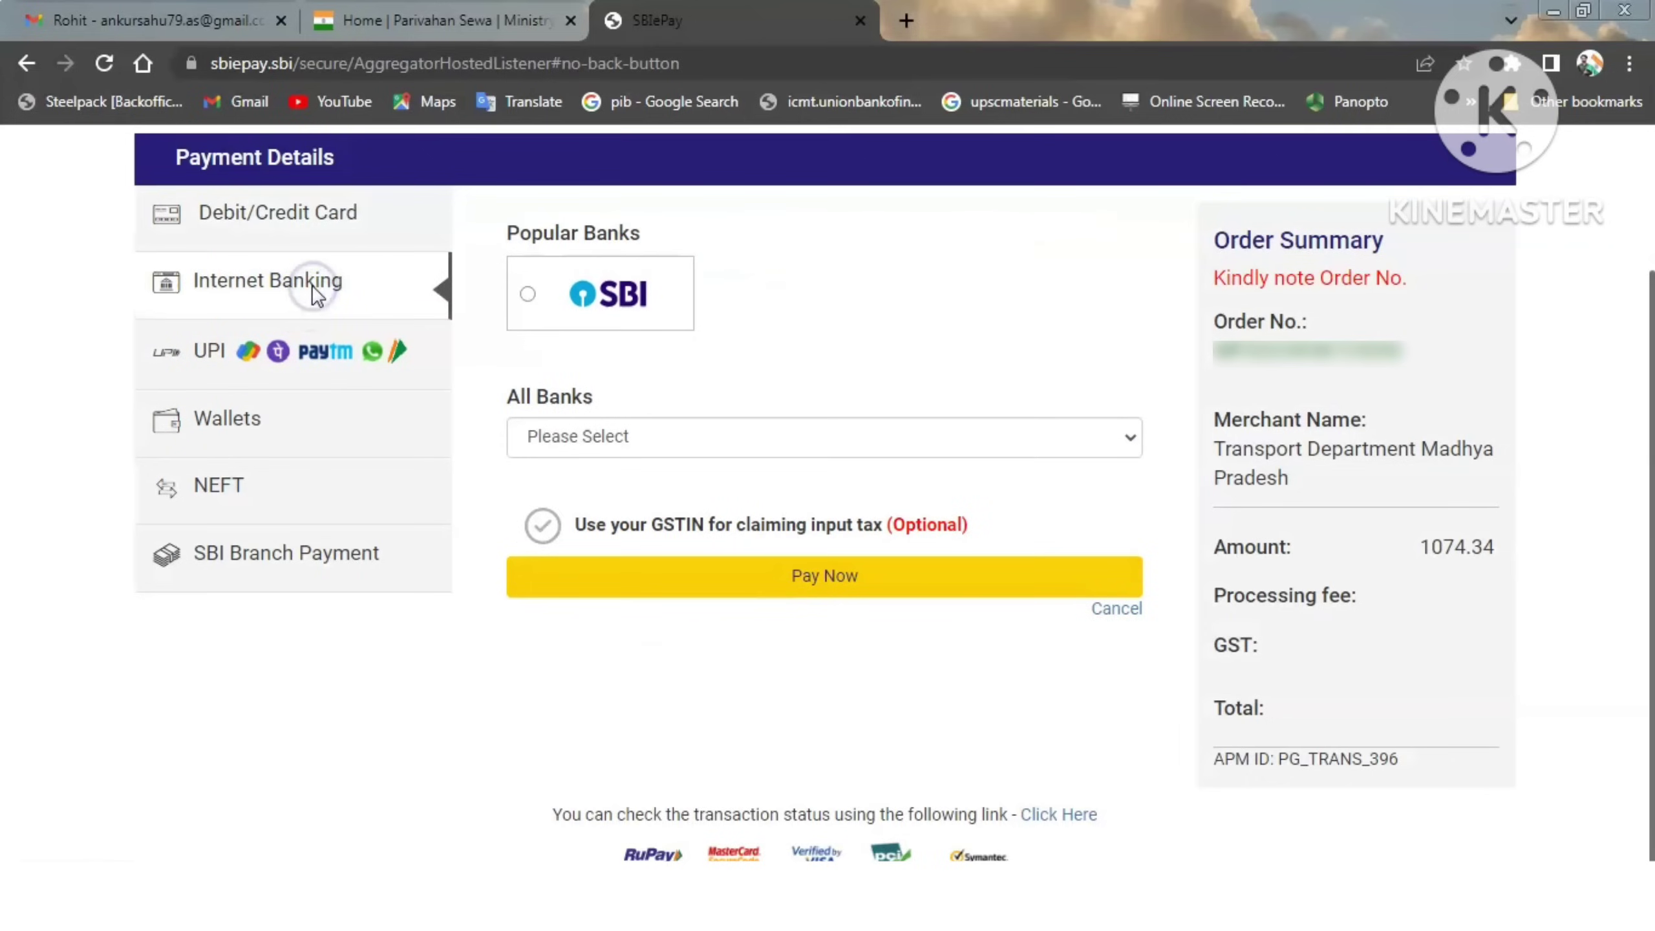
click(528, 297)
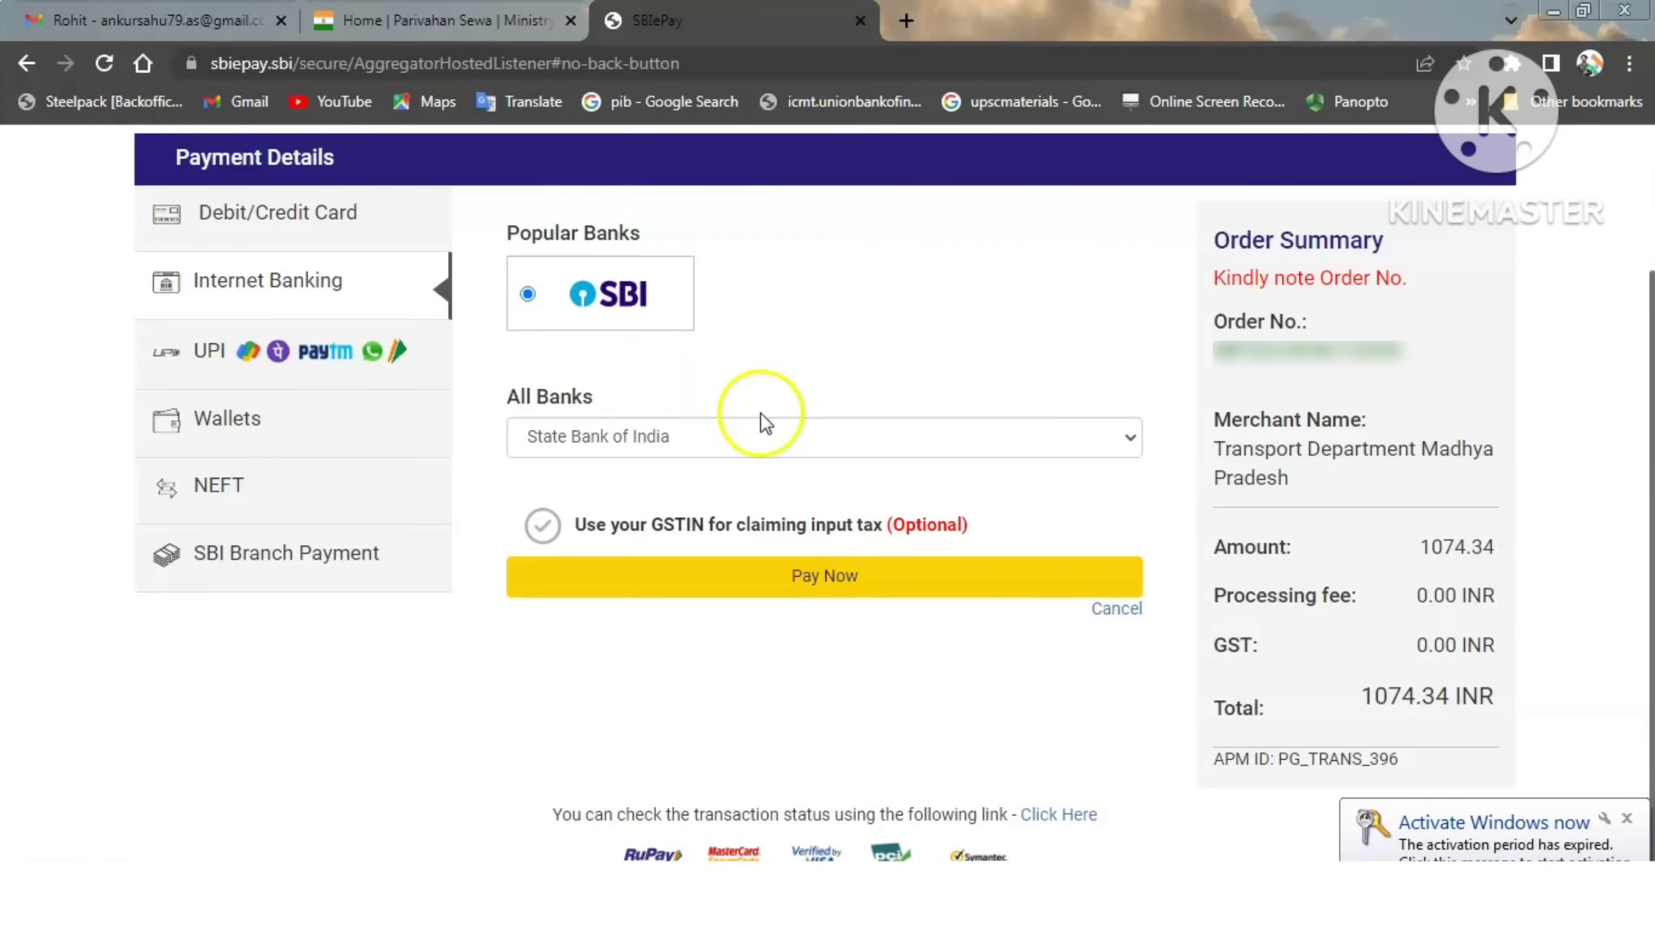
click(857, 434)
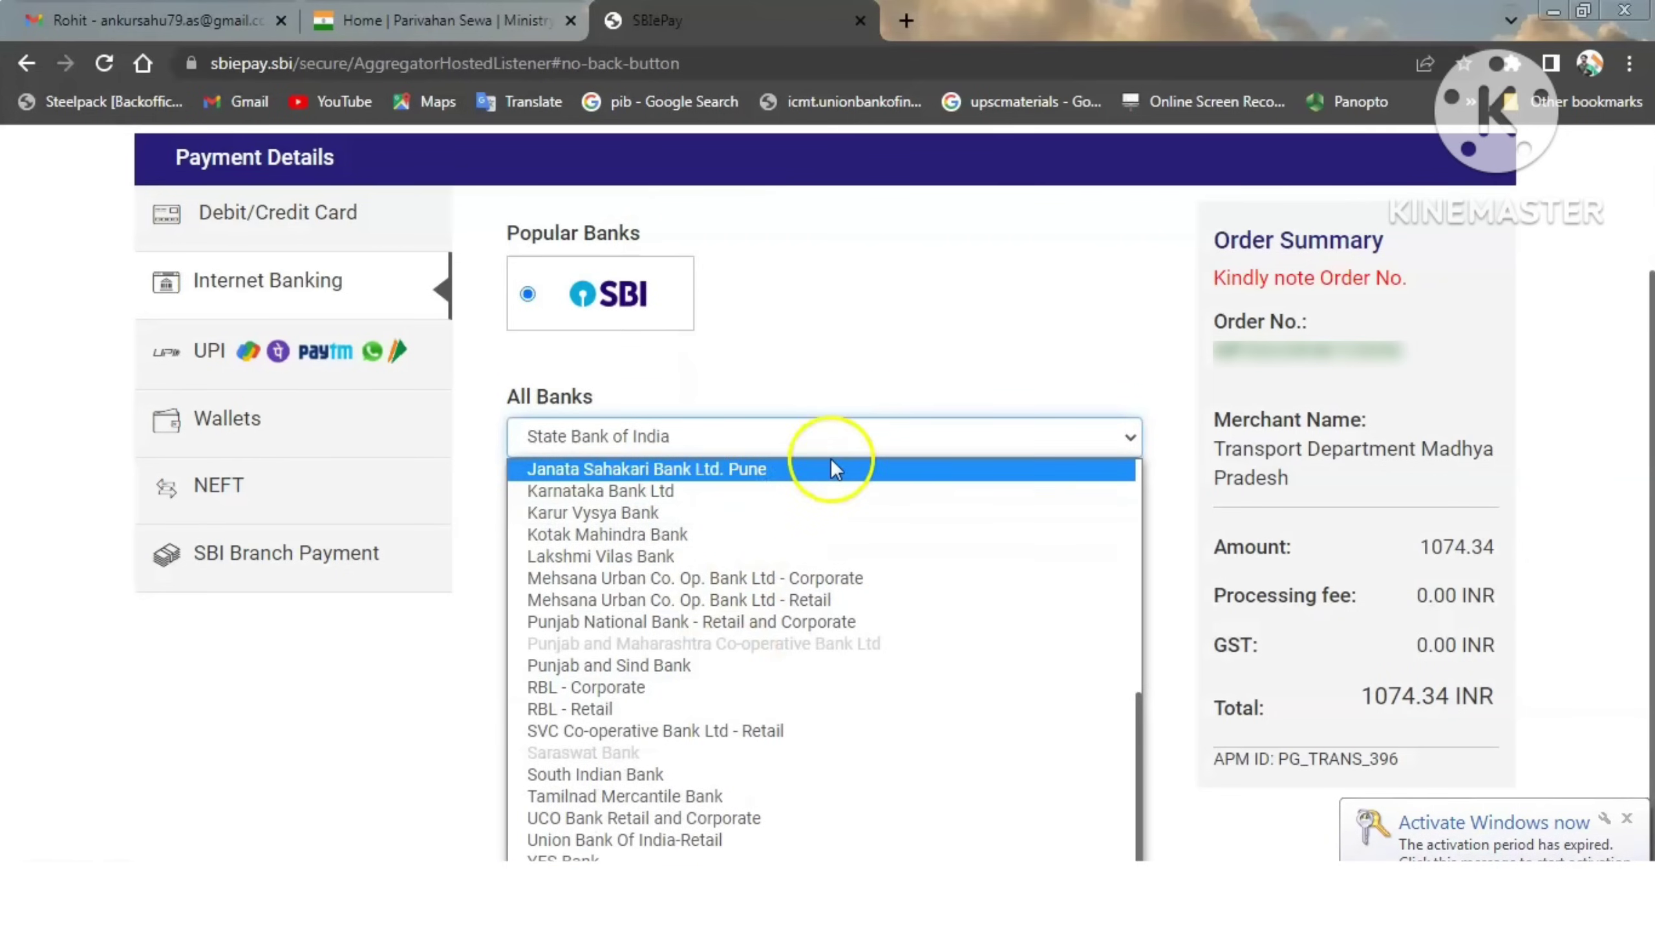
click(841, 437)
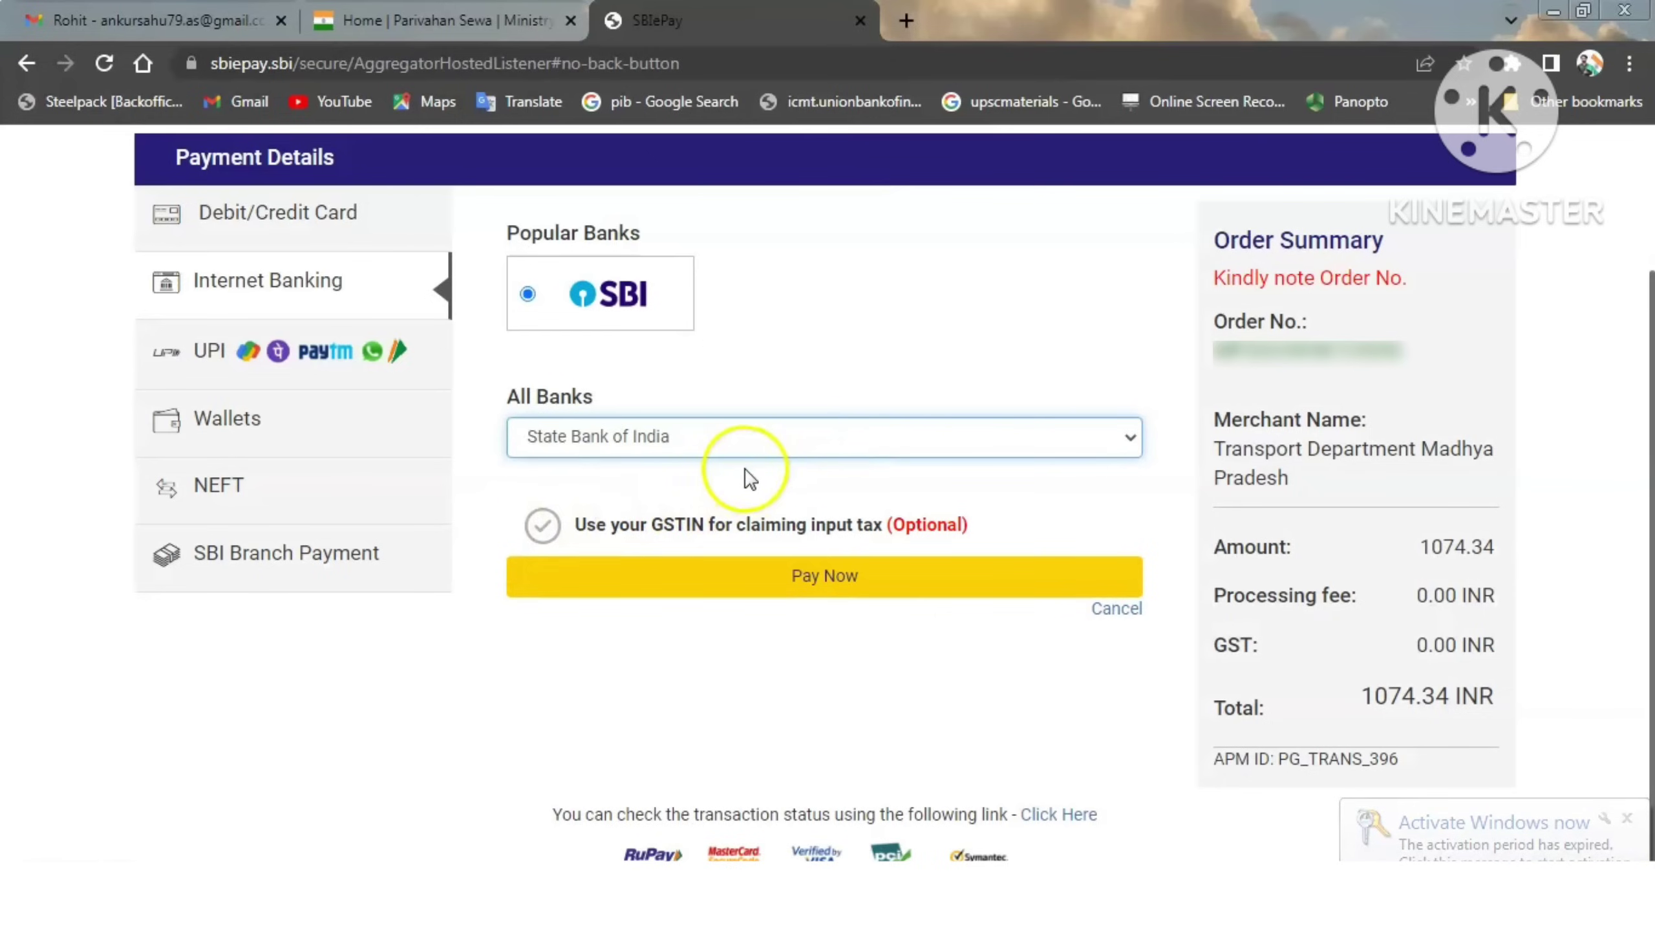
click(1043, 301)
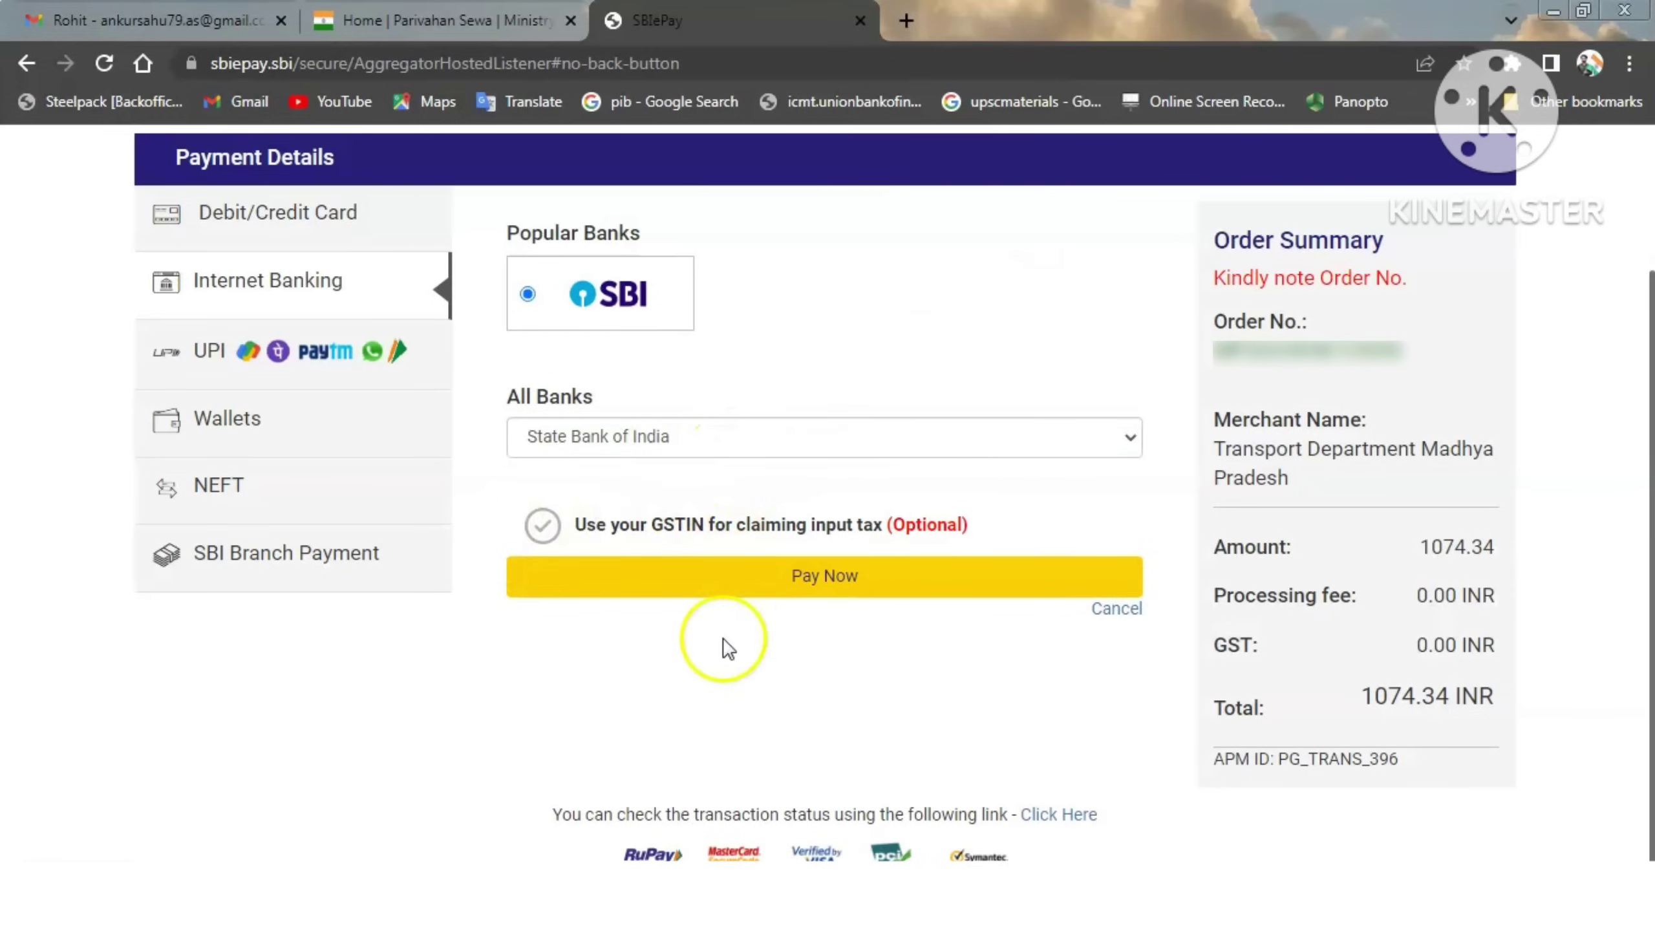
click(837, 577)
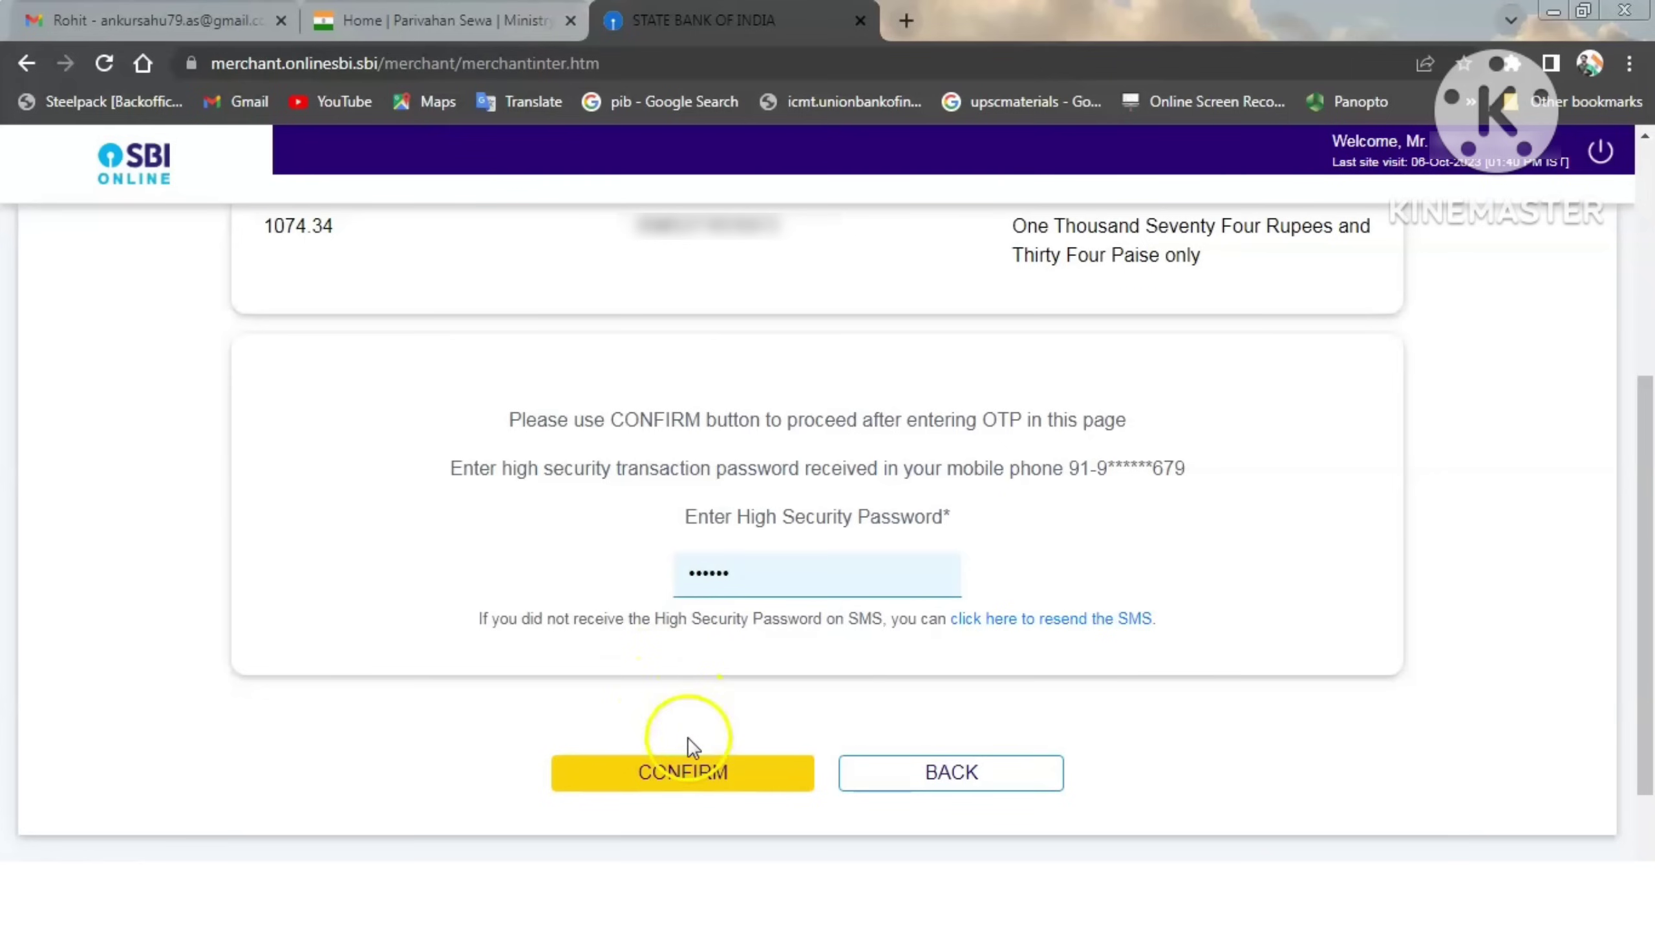
Confirm the licence fee payment with the high security password, and open its print receipt using the captcha text
click(684, 776)
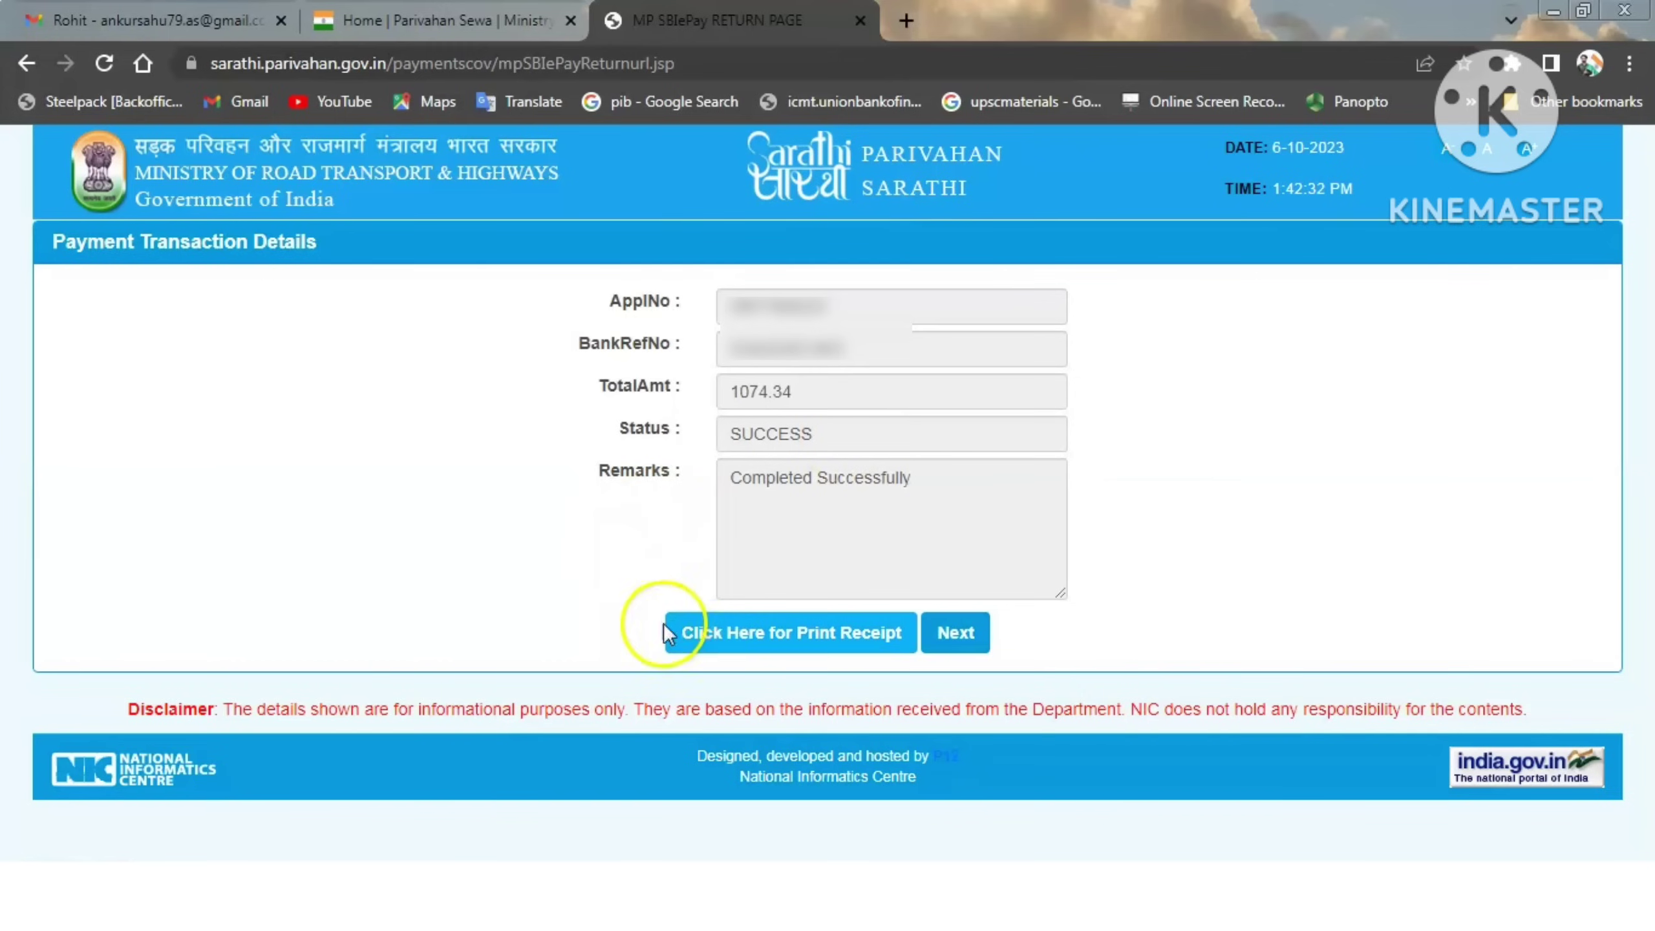
click(797, 652)
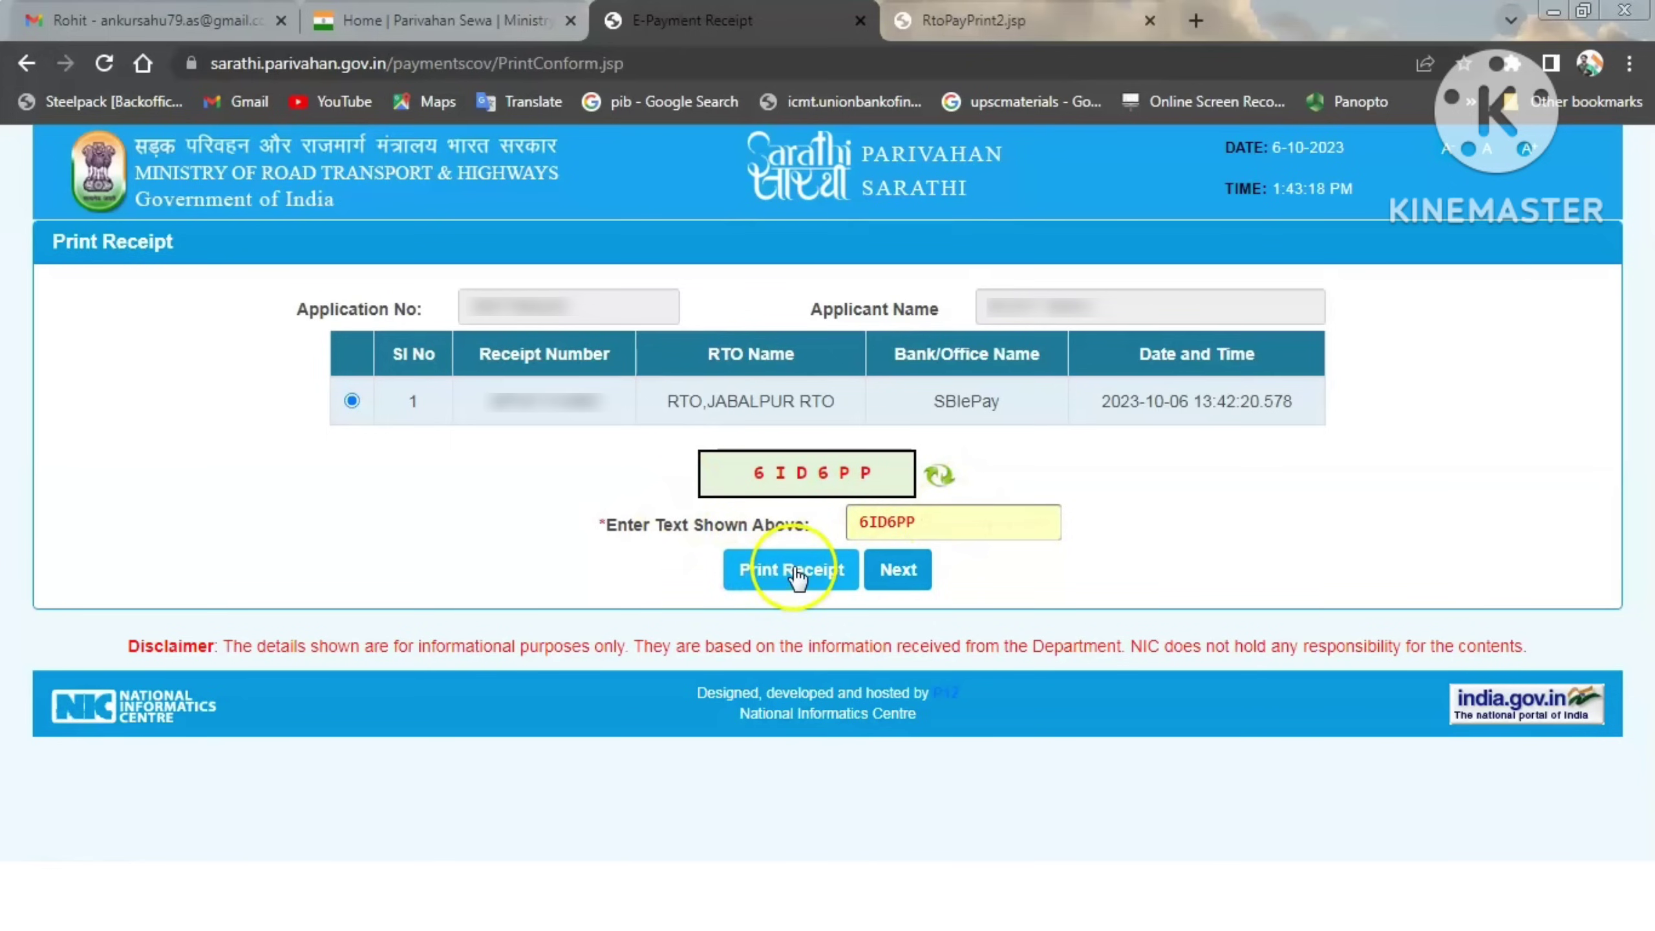
click(975, 20)
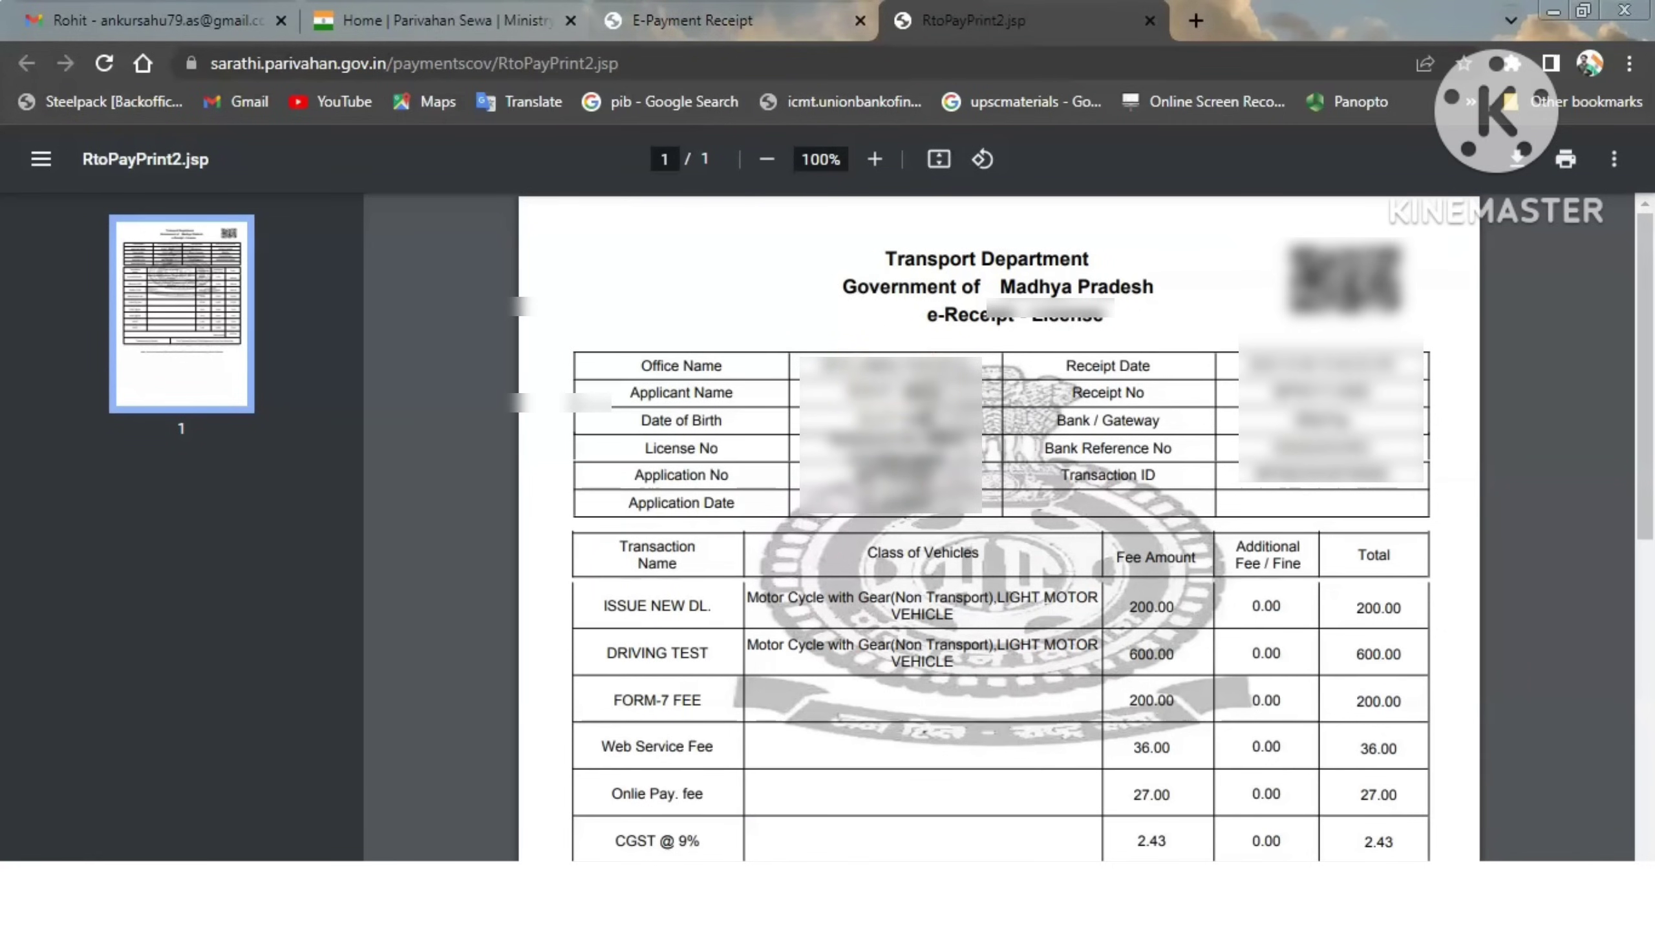
click(693, 20)
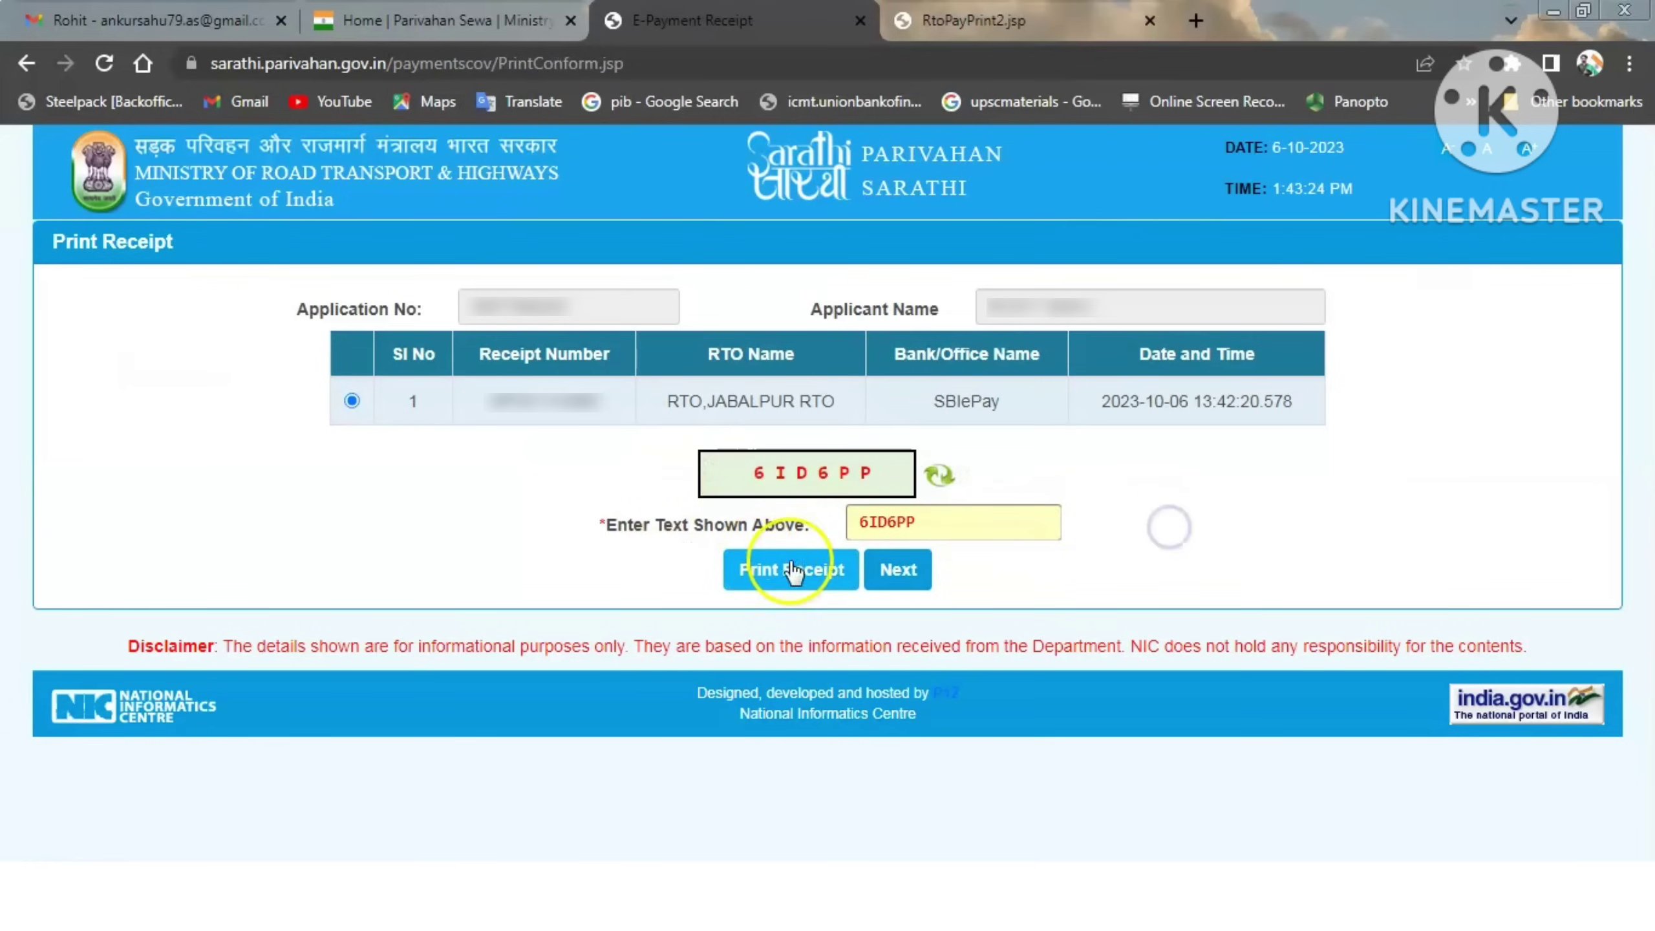
Continue from the receipt to the application status and submit the status query with the captcha text
click(898, 571)
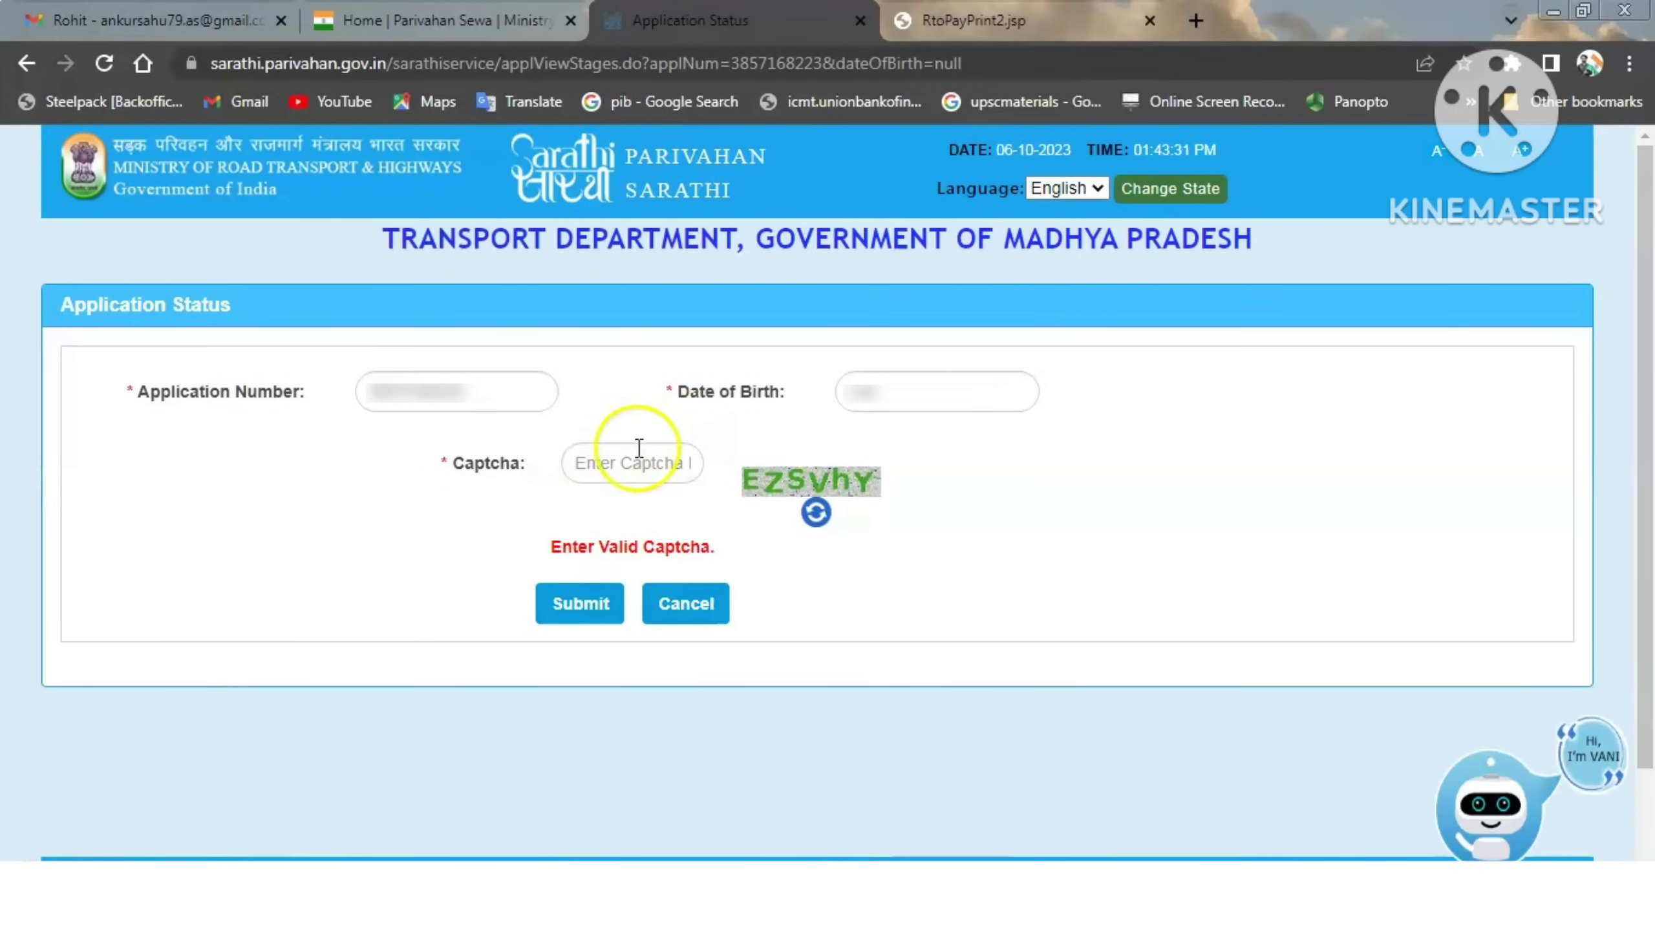
click(575, 603)
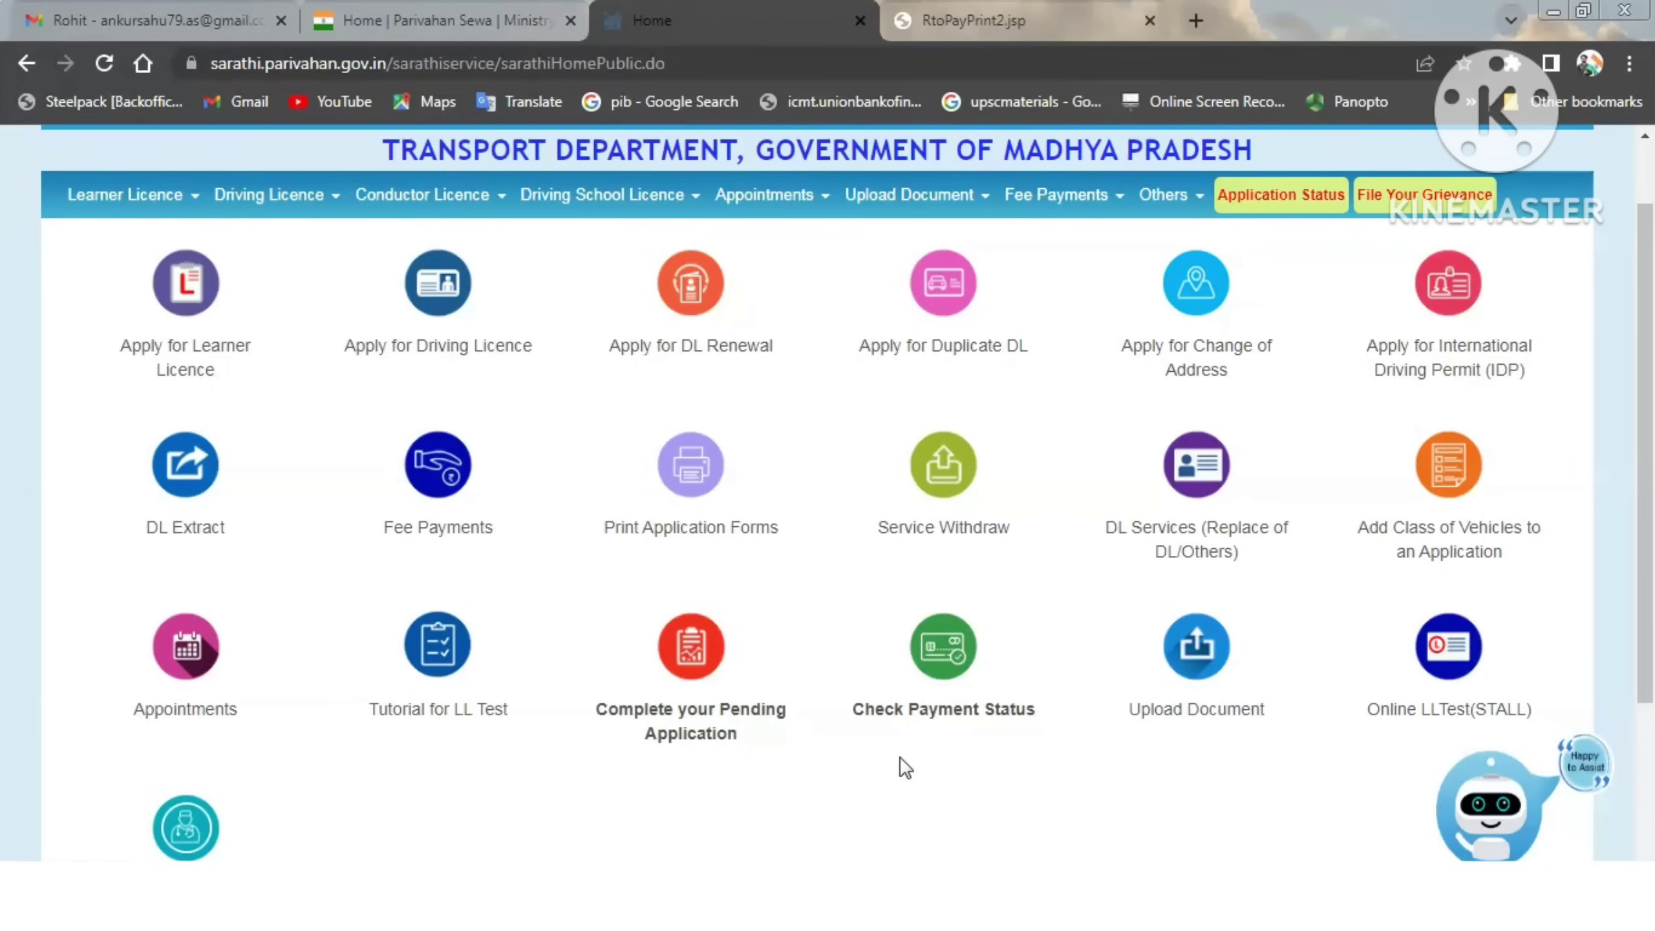
Open the Print Application Forms service and provide the application number and date of birth
click(707, 484)
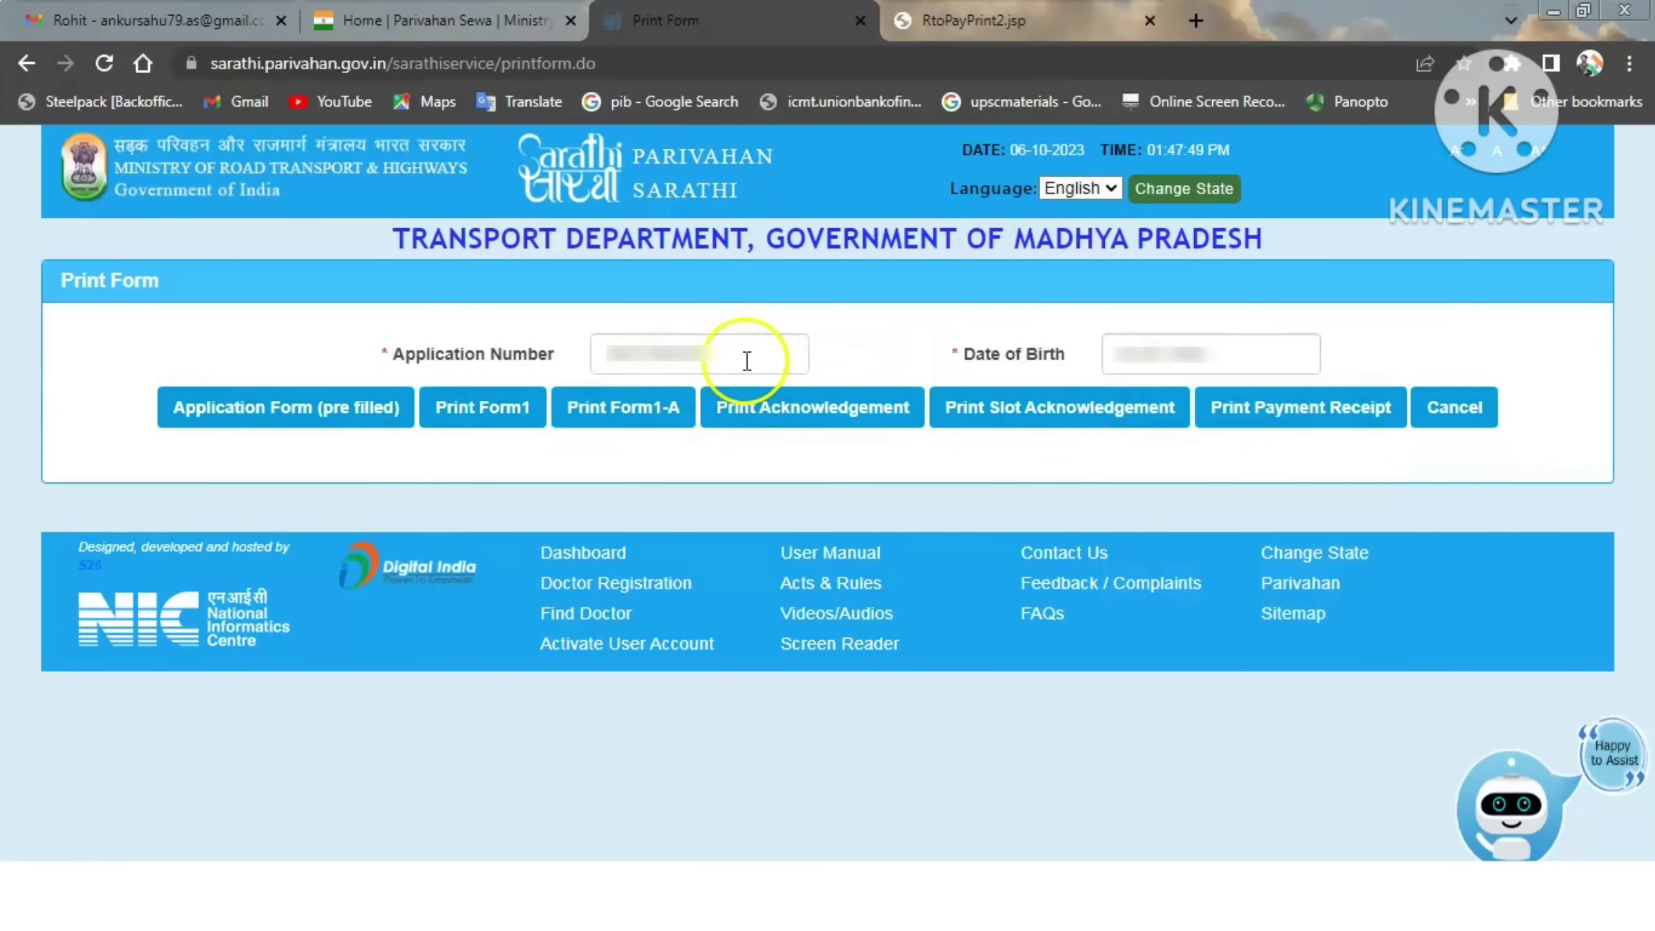